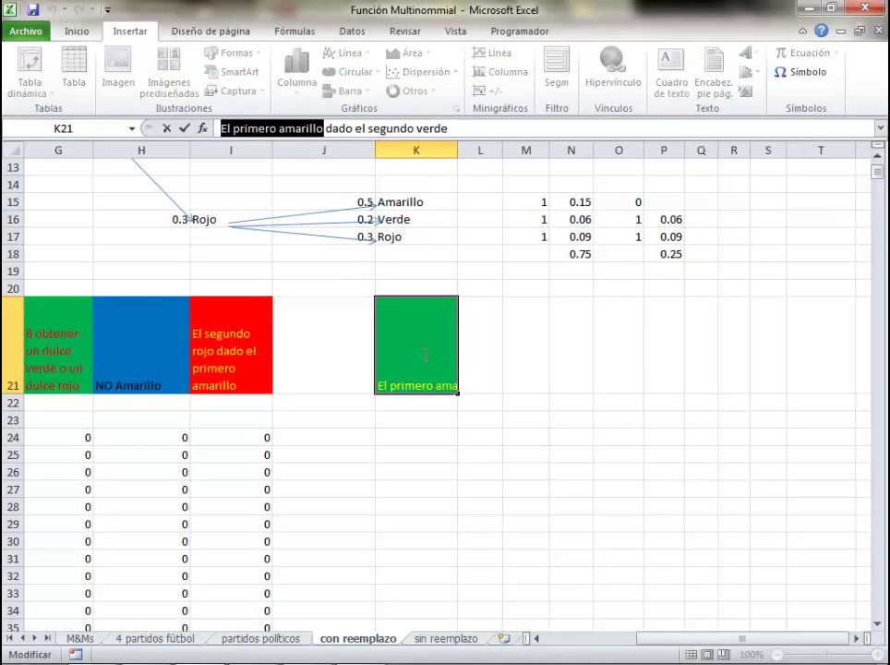
Enter the heading "Primero amarillo y el segundo es verde" in cell J21
left_click(471, 350)
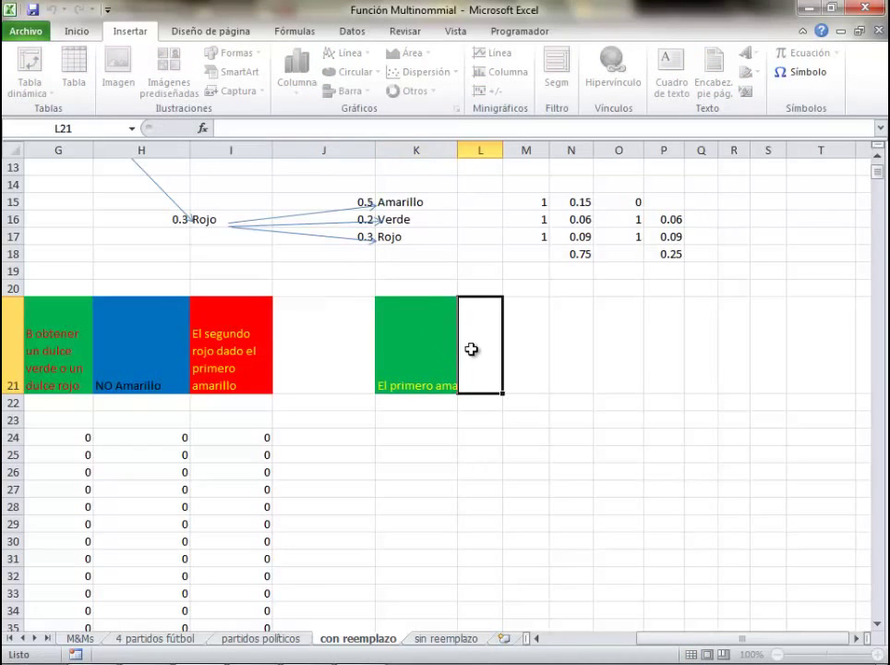
left_click(349, 343)
type("Primero ama")
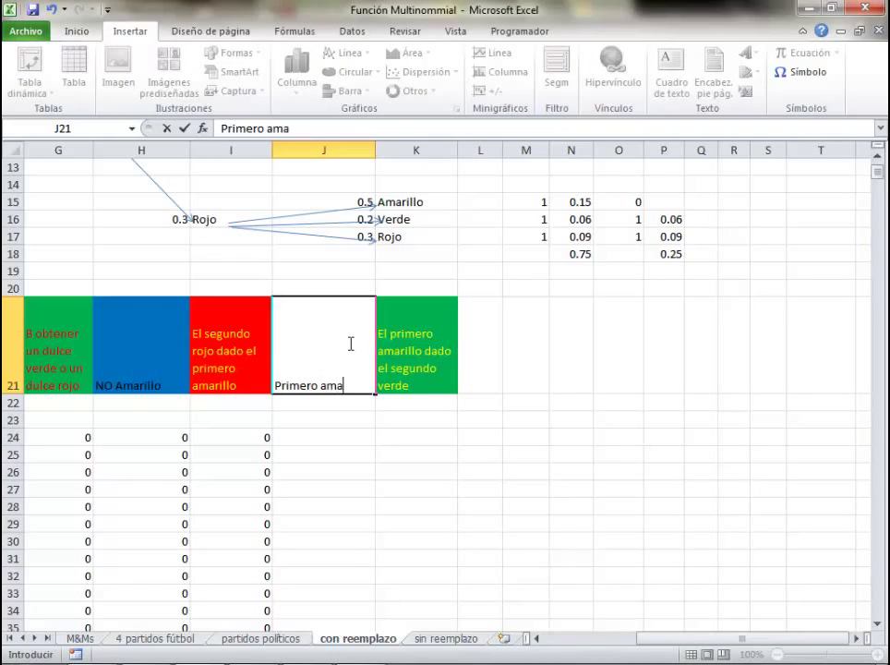
type("rillo y e")
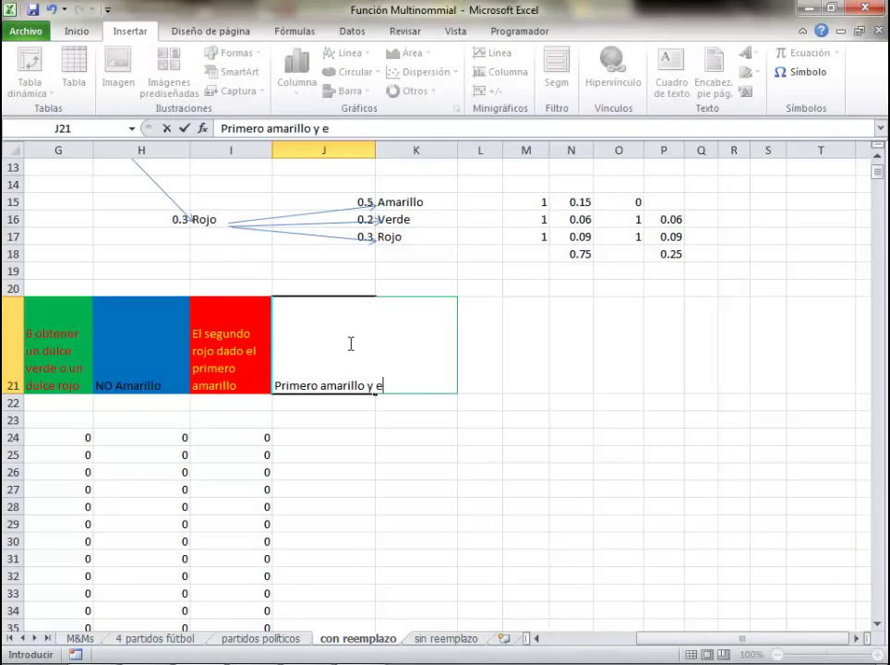
type("l segundo es ")
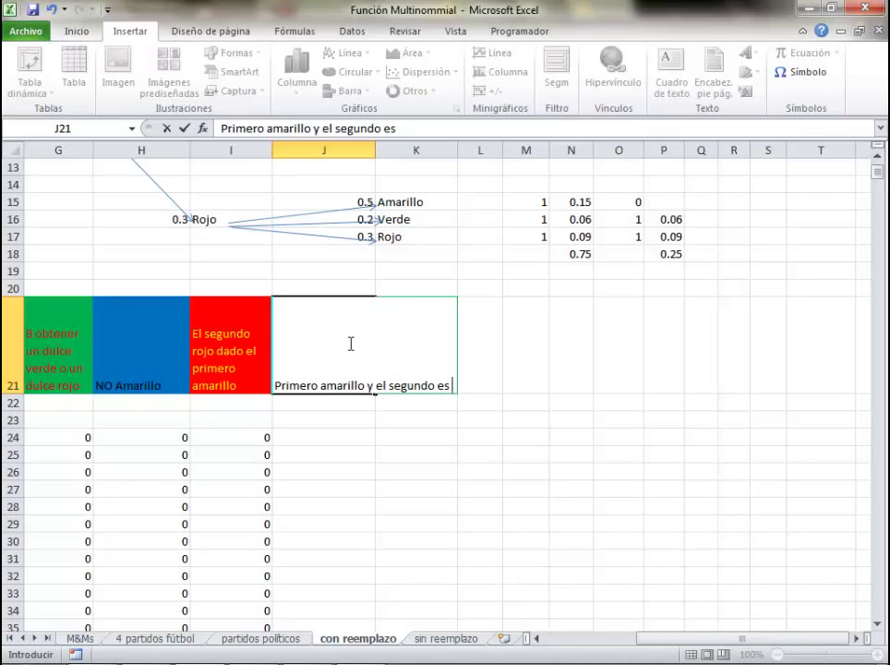
type("ver")
key("Return")
Wrap the text of the heading in J21 so it fits within the column width
left_click(349, 343)
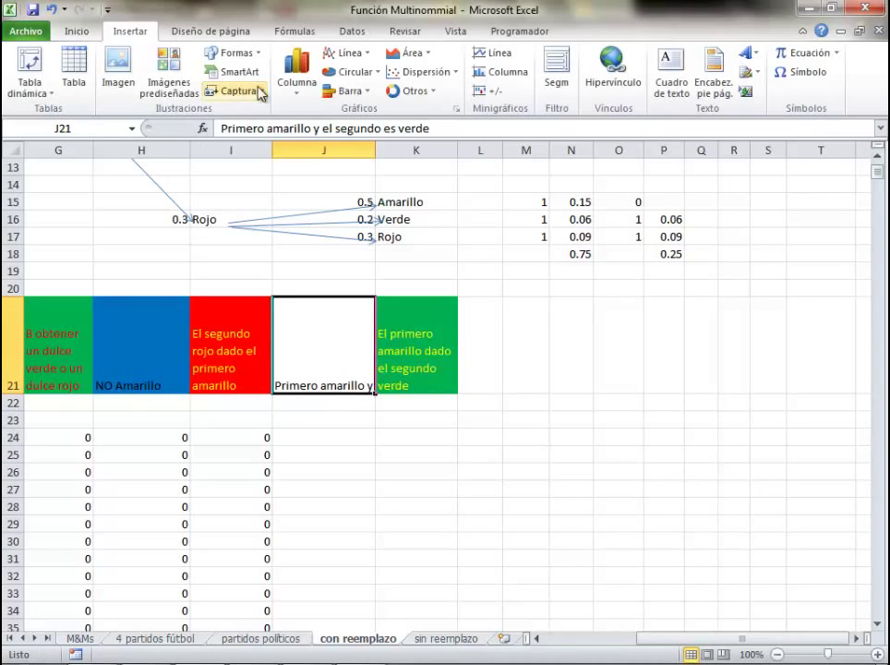
left_click(90, 34)
left_click(381, 59)
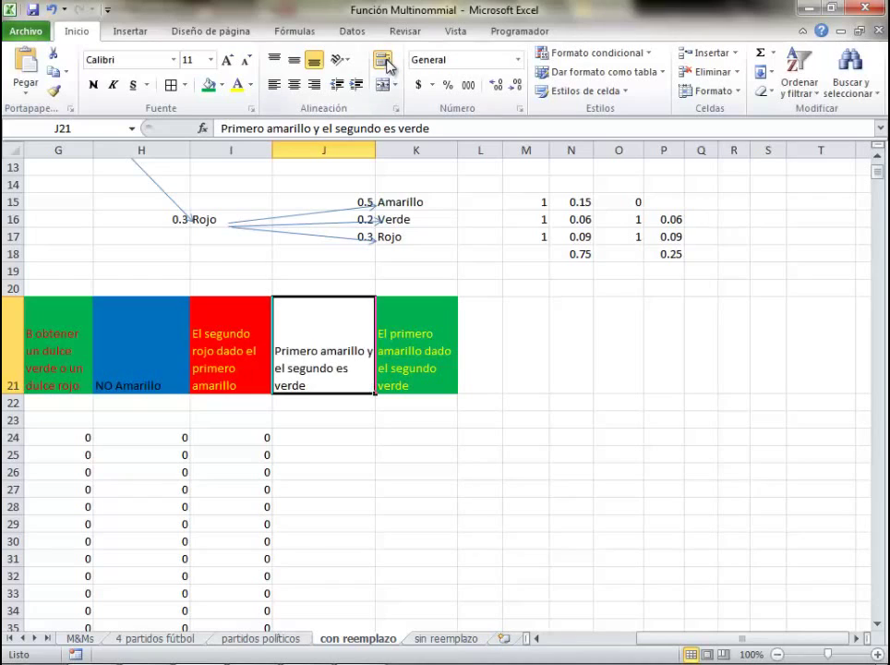
Enter the formula =SI(Y(D24="A",E24="V"),1,0) in J24 to flag a yellow first and green second candy
left_click(340, 439)
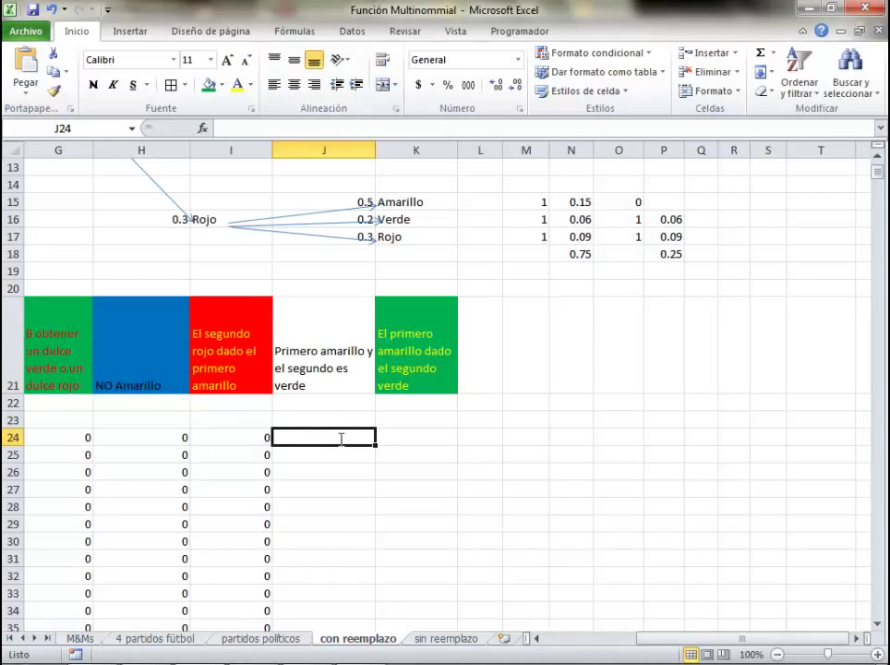
type("=si(")
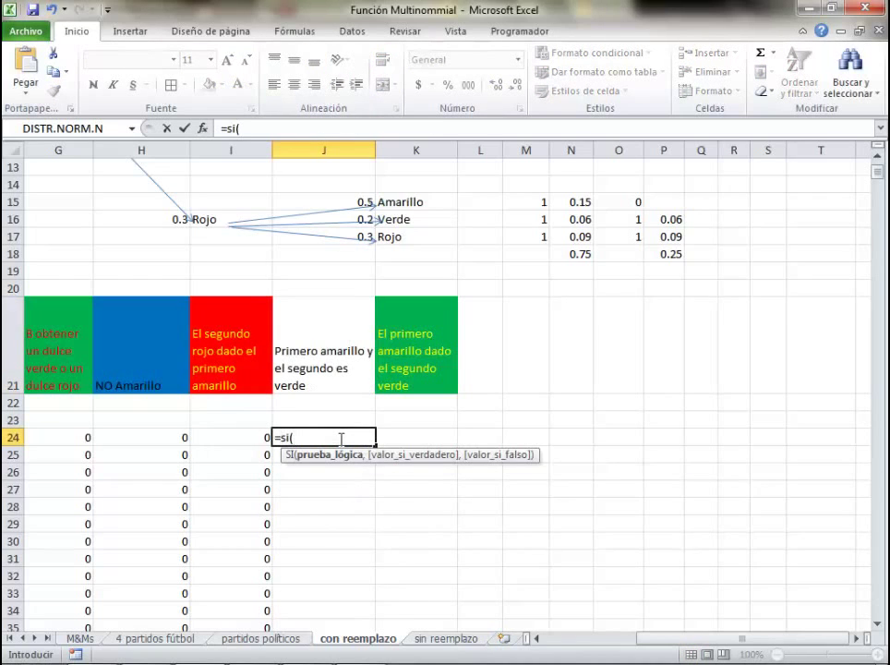
type("y(")
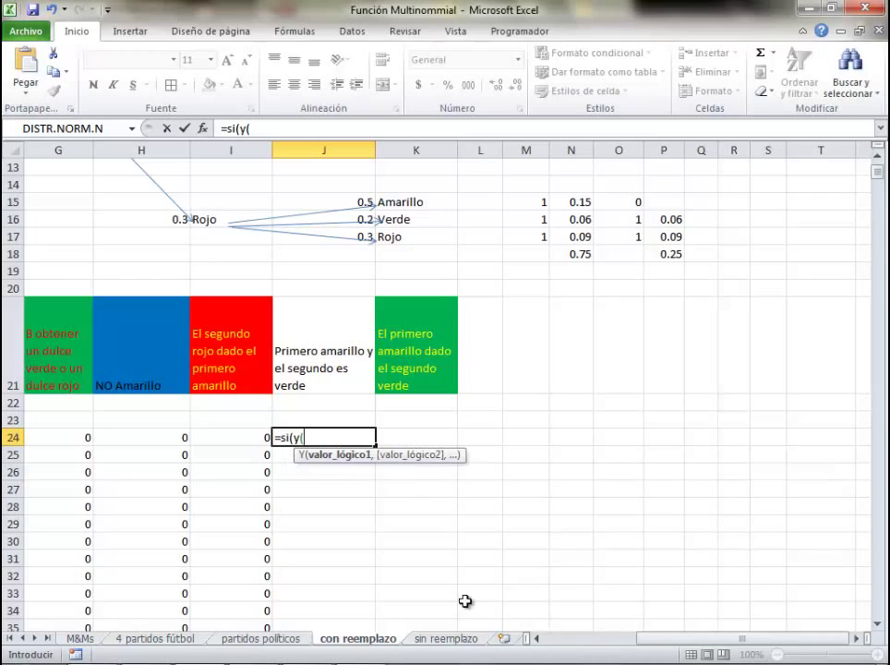
left_click_drag(644, 638, 554, 638)
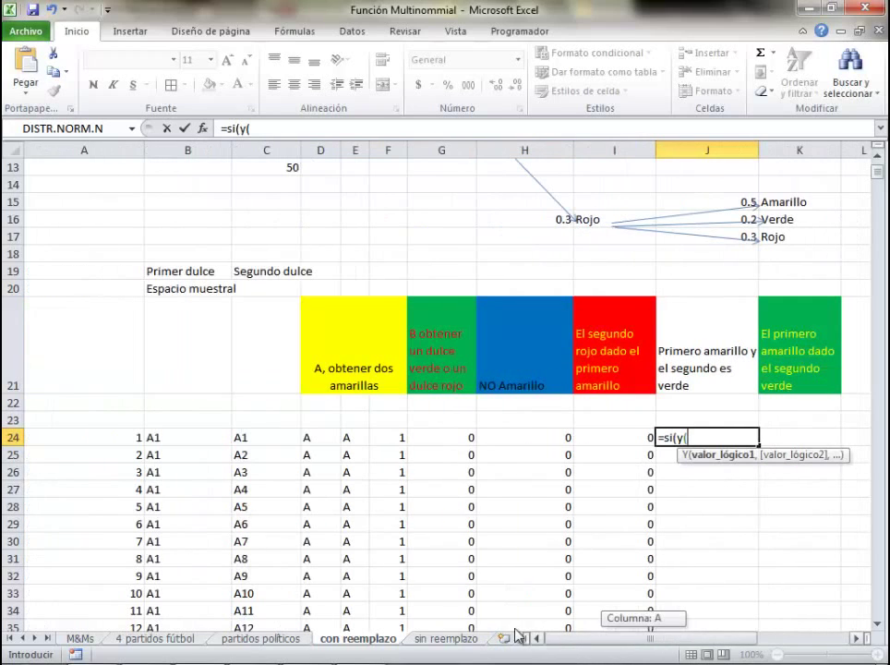
left_click(324, 436)
type("=")
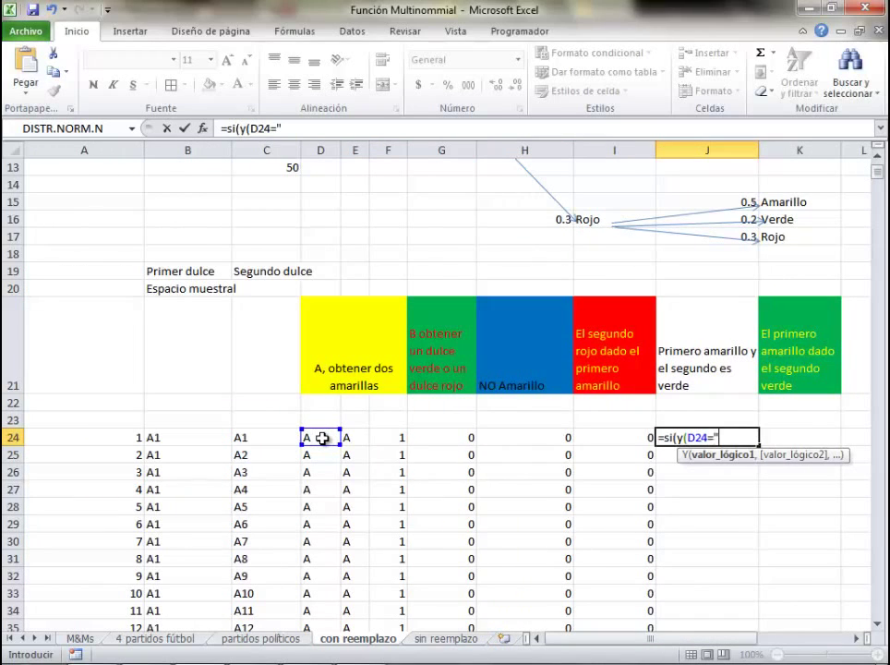
type("\"A\",")
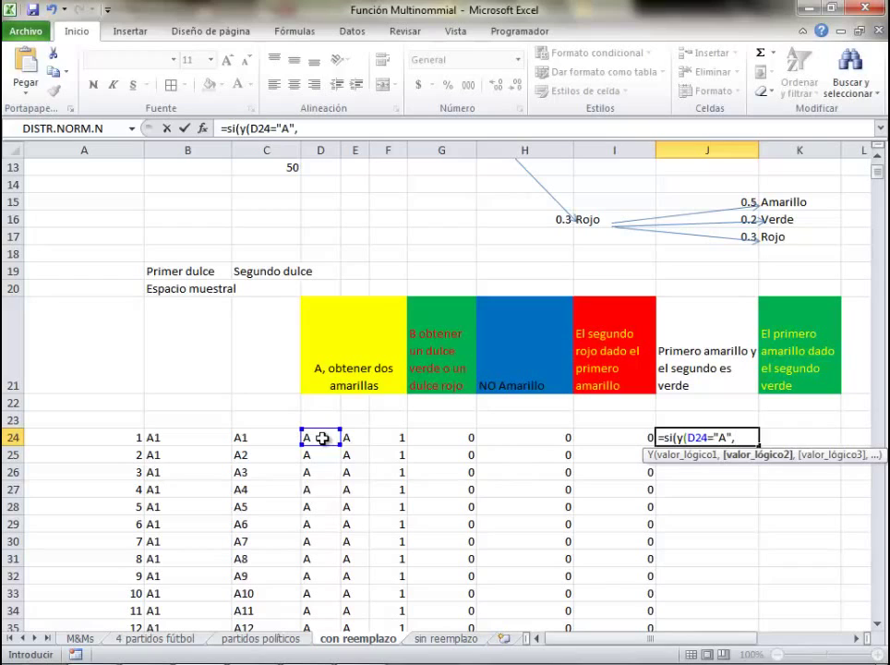
left_click(356, 440)
type("=\"V),1,0")
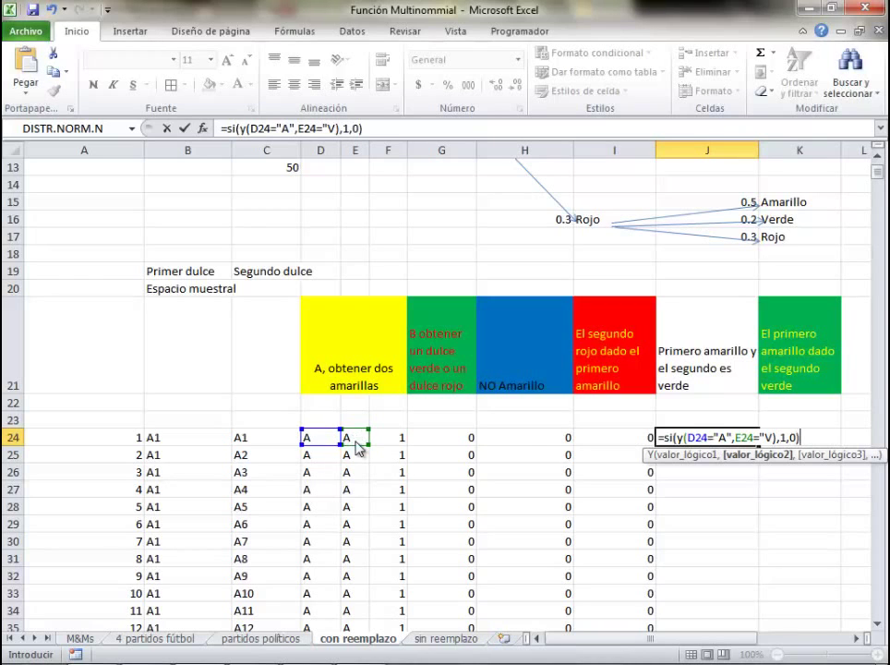
key("Return")
key("Return")
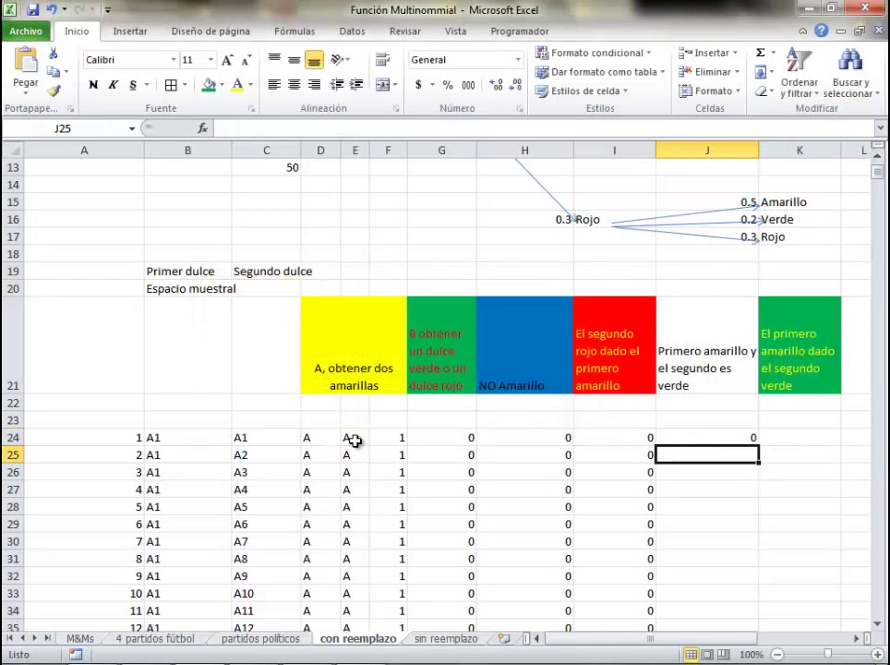
Check the two conditions in J24's formula and fill it down the column through J2523
left_click(725, 432)
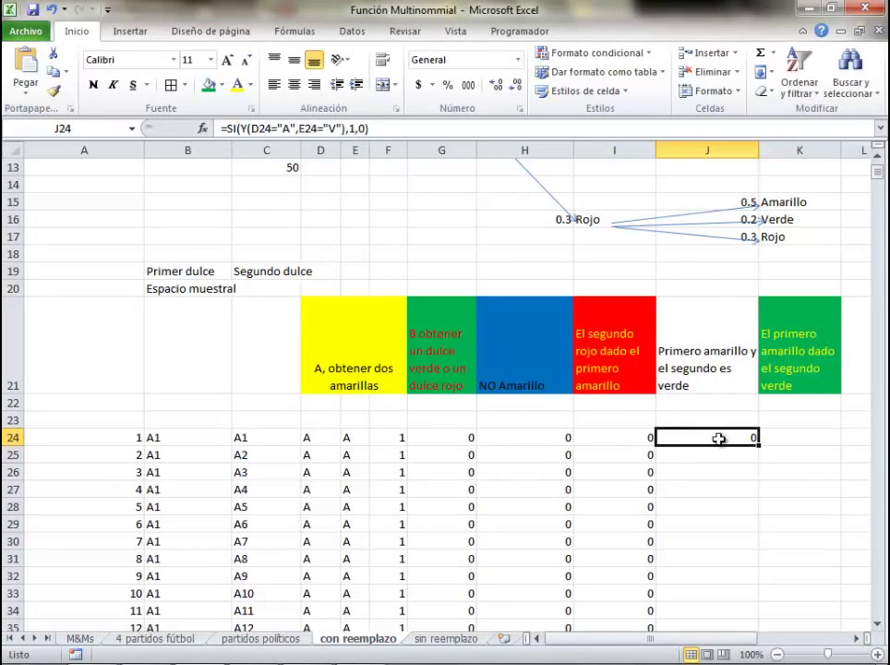
left_click(256, 129)
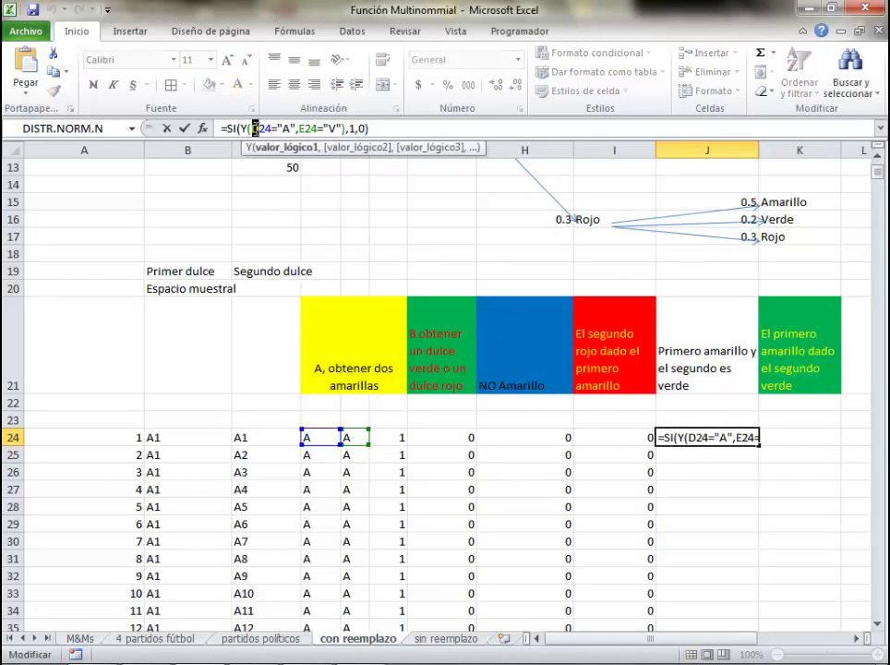
left_click(332, 129)
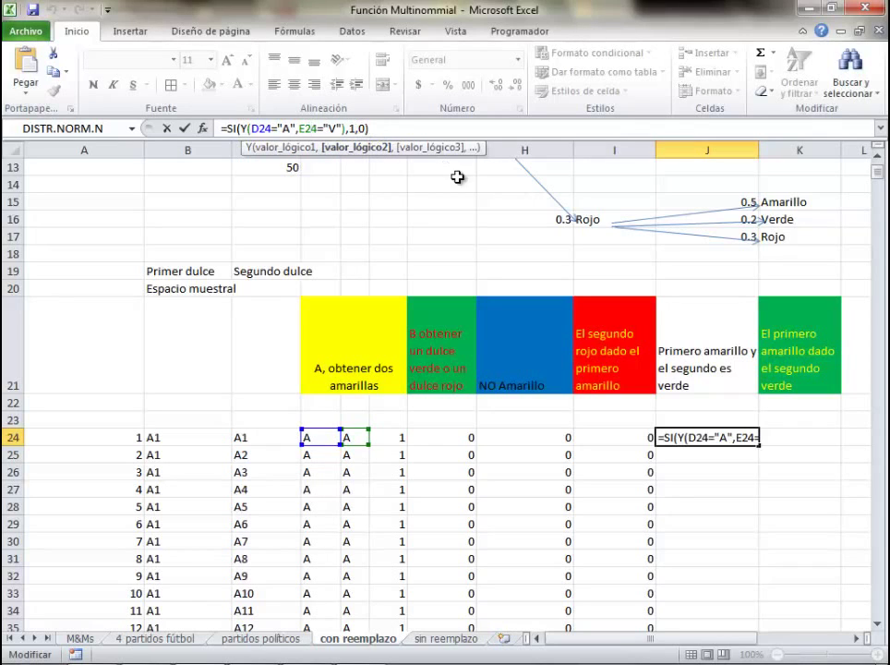
key("ctrl+Return")
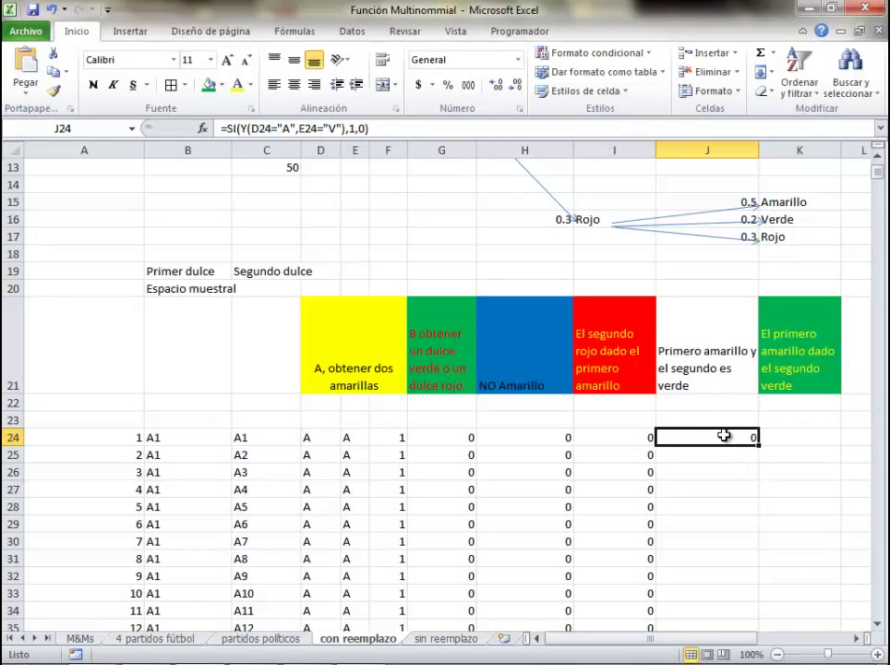
left_click_drag(759, 447, 746, 584)
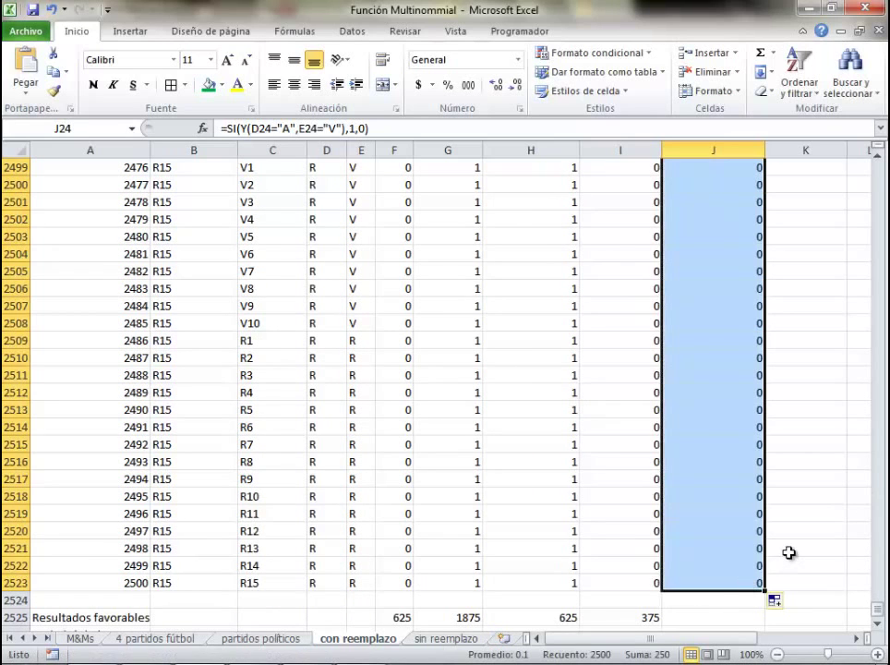
Copy the favourable-results sum formula from I2525 into J2525
scroll(763, 547, "down", 2)
left_click(728, 511)
left_click(651, 515)
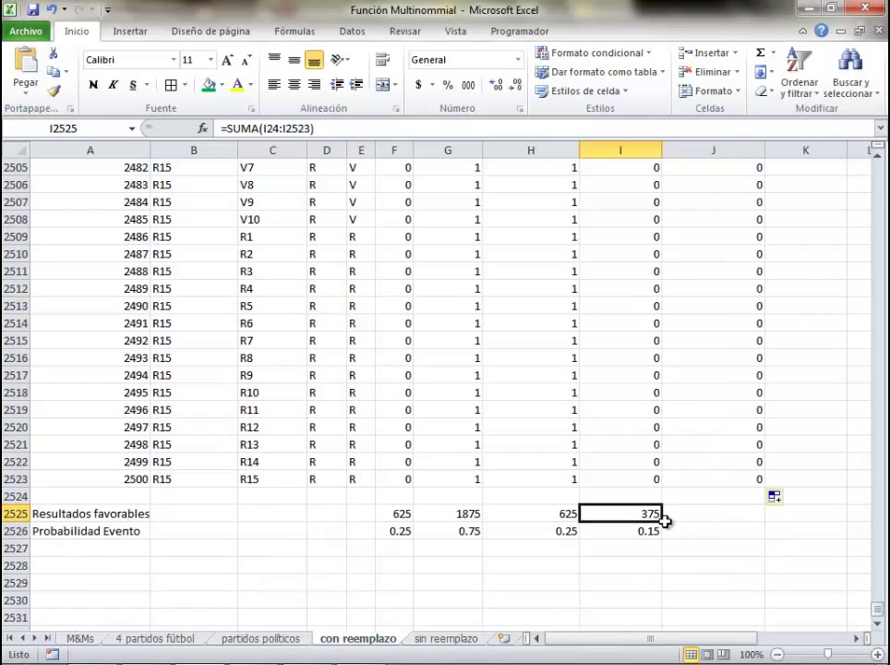
left_click_drag(661, 522, 748, 568)
left_click(753, 536)
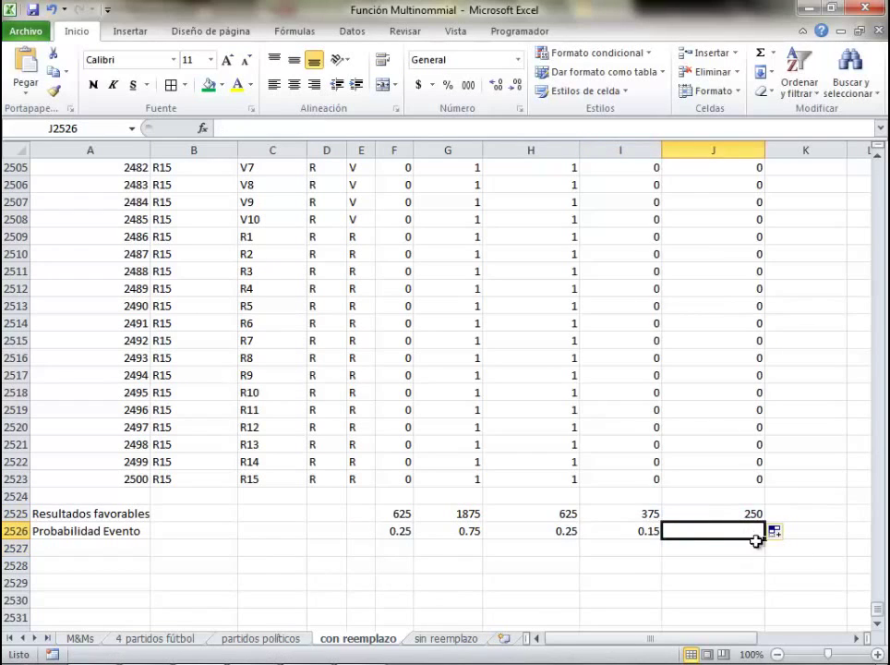
Examine the heading in J21 and the 0/1 flags below it, covering J24 to J118
left_click_drag(878, 616, 873, 159)
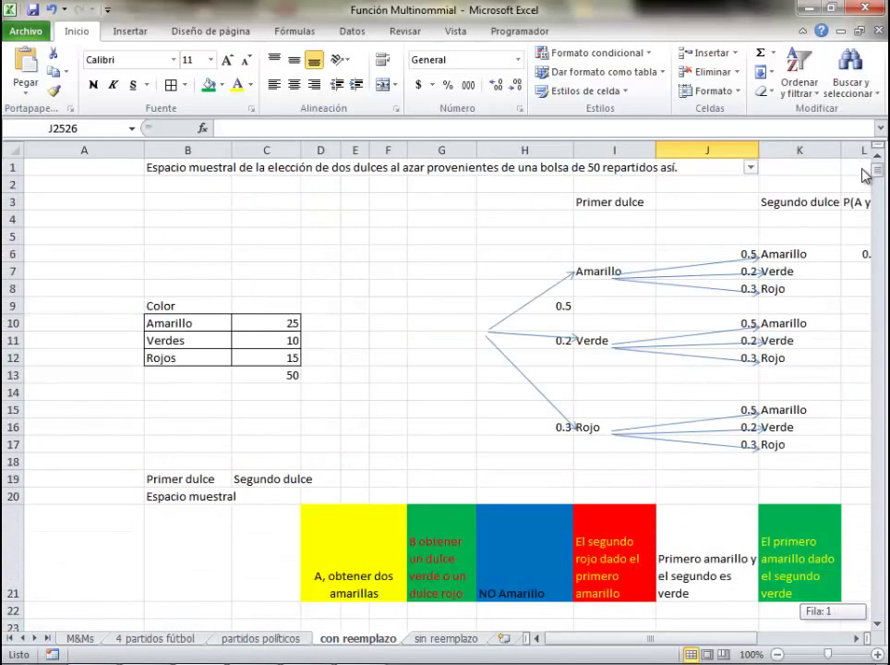
left_click(727, 533)
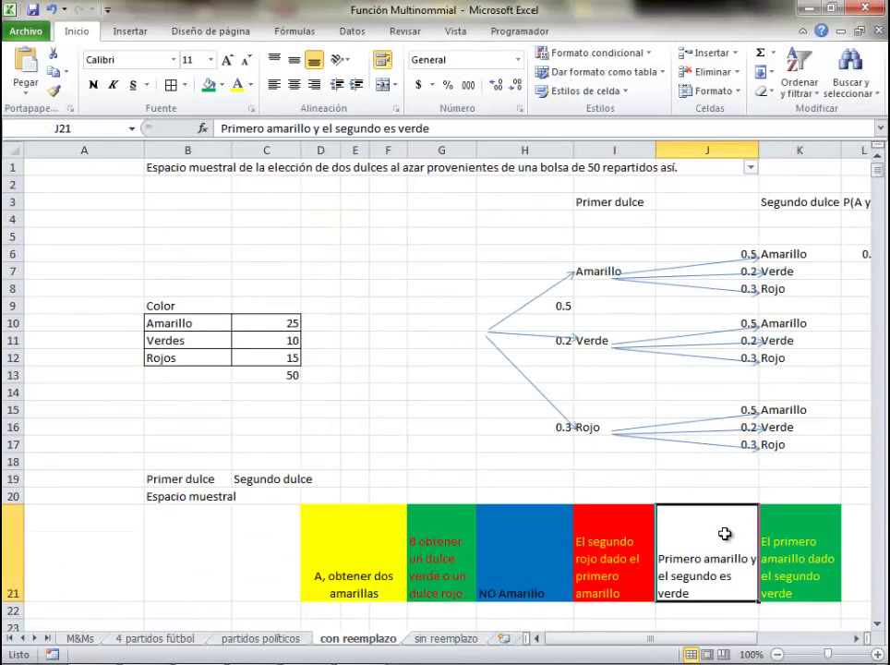
scroll(727, 533, "down", 3)
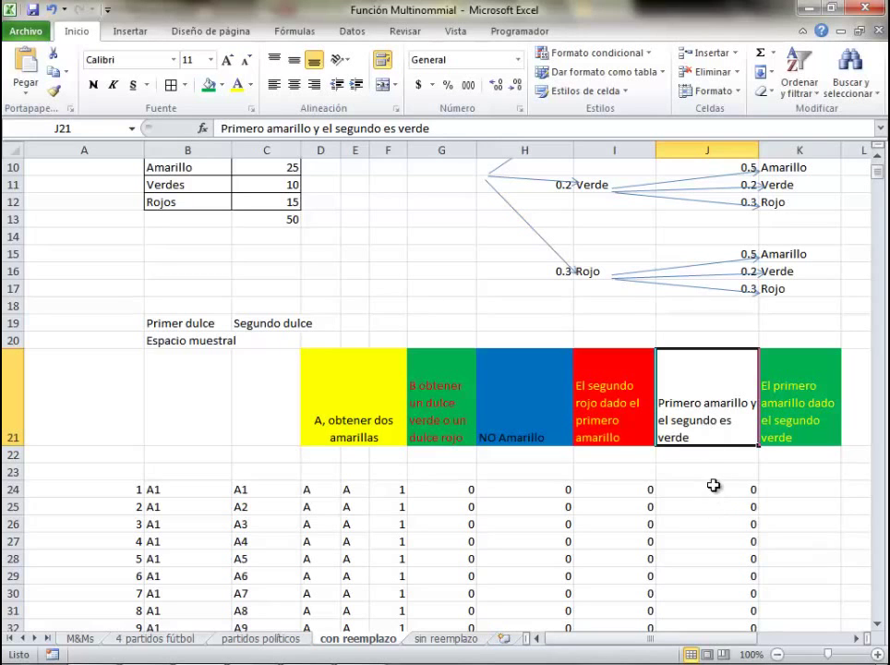
left_click_drag(713, 485, 720, 582)
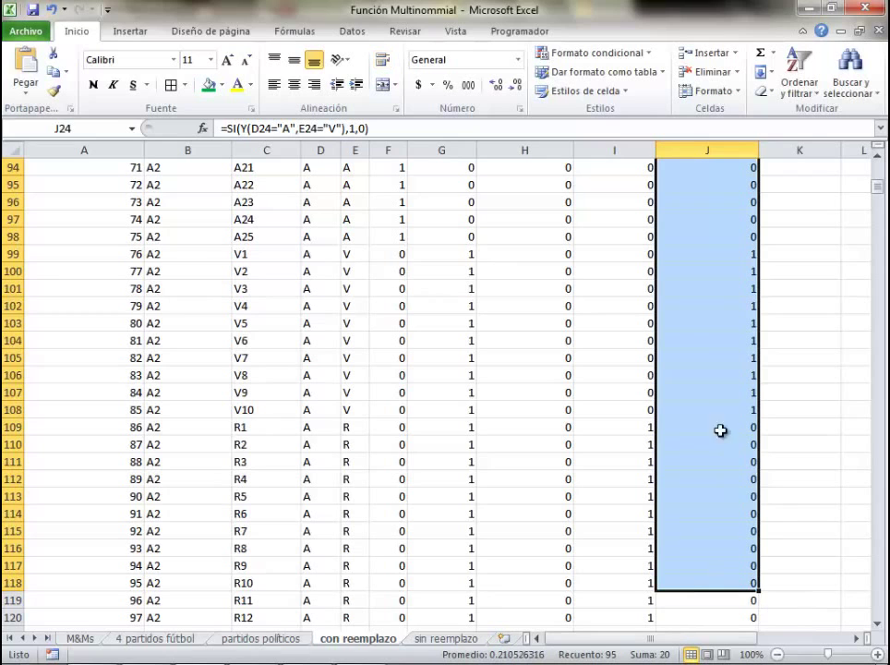
scroll(739, 337, "up", 4)
scroll(738, 337, "up", 20)
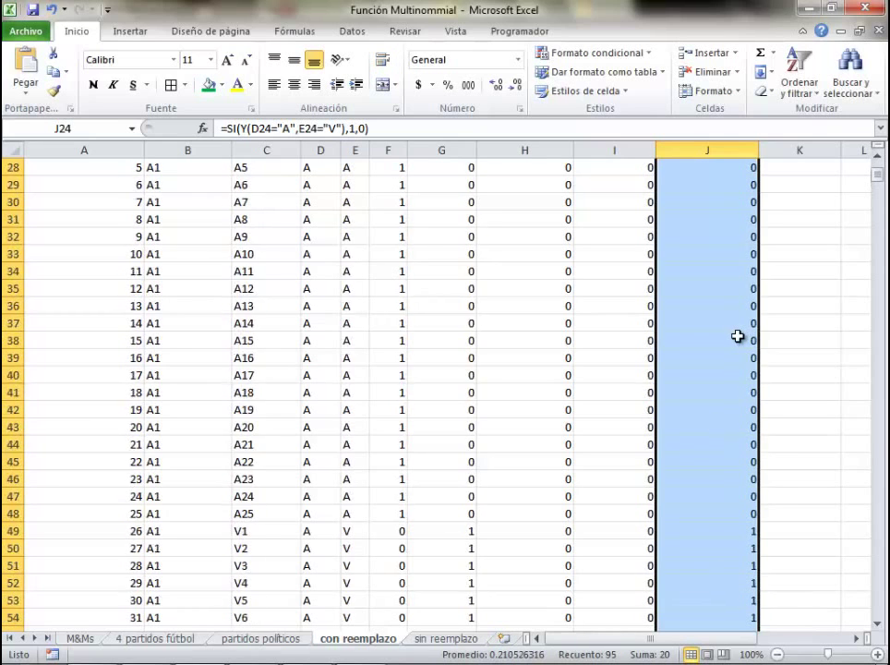
Move the heading "El primero amarillo dado el segundo verde" from K21 to L21 and dismiss the clipboard warning
scroll(830, 604, "right", 2)
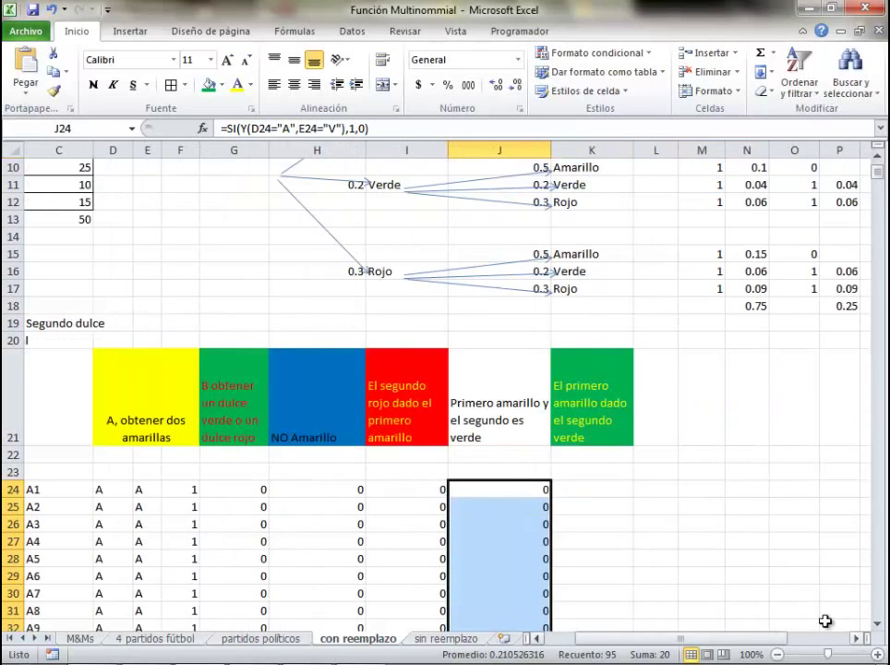
left_click(617, 441)
left_click_drag(617, 447, 656, 445)
left_click(450, 373)
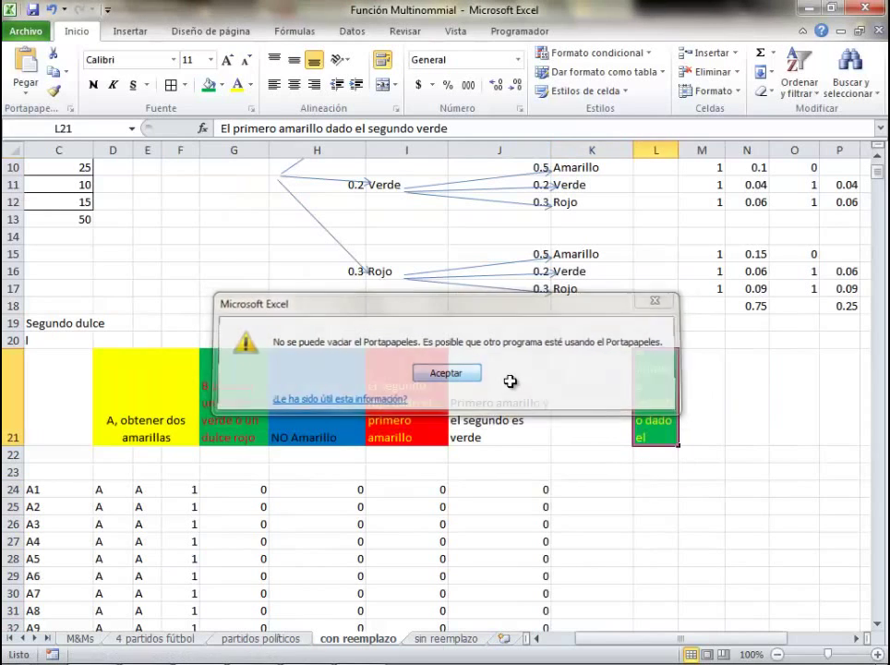
Enter the heading "Segundo verde" in the emptied cell K21
type("SEg")
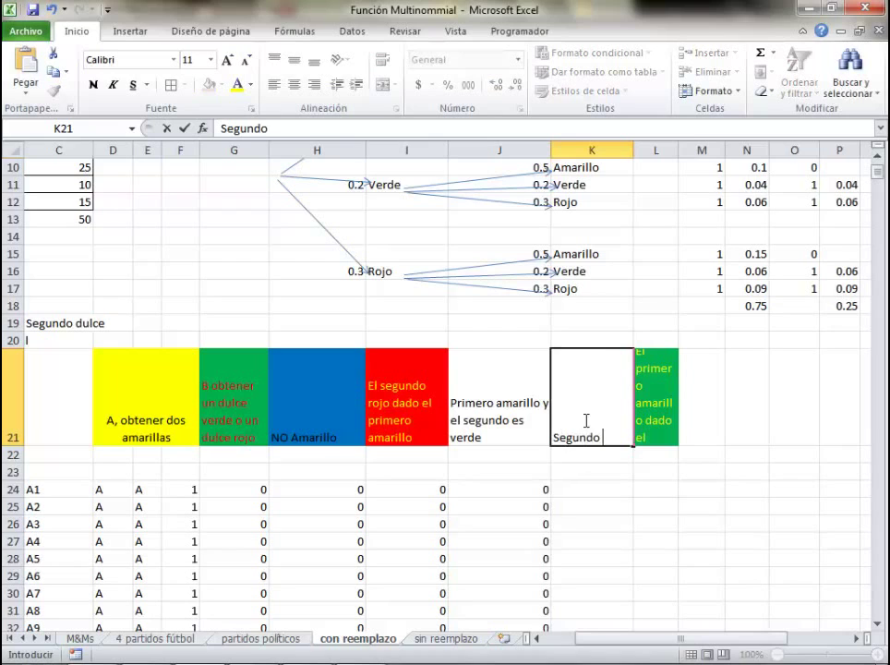
type("undo verde")
key("Return")
Enter in K24 an SI formula testing whether E24 equals "V", and dismiss the formula error
key("Down")
key("Down")
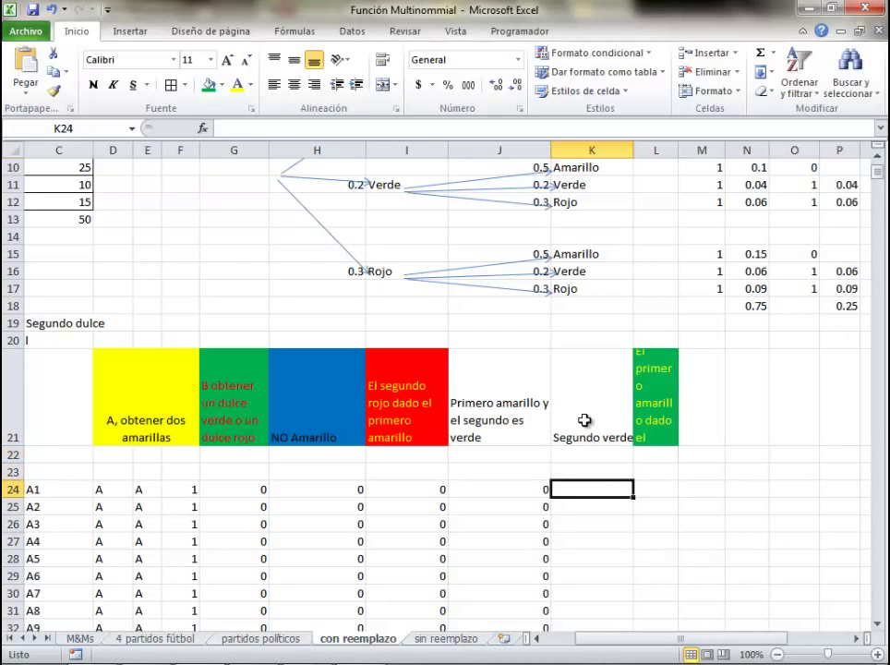
type("=")
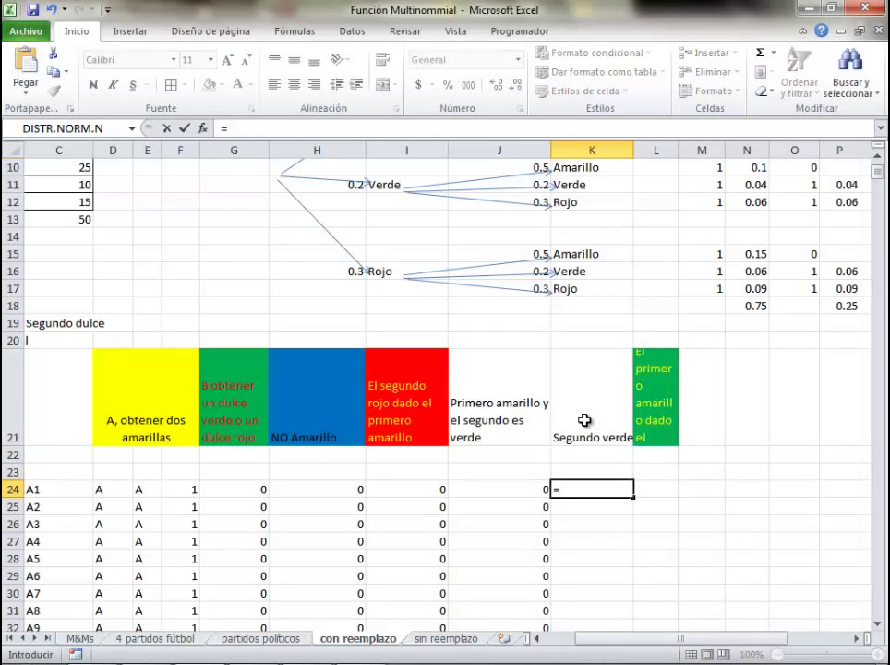
type("si(")
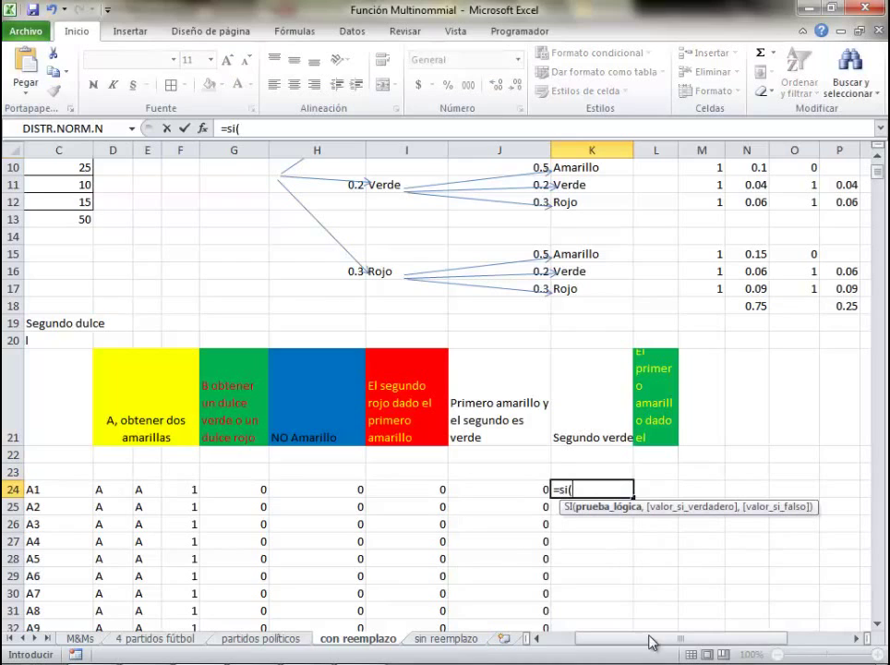
scroll(485, 493, "left", 2)
left_click(355, 490)
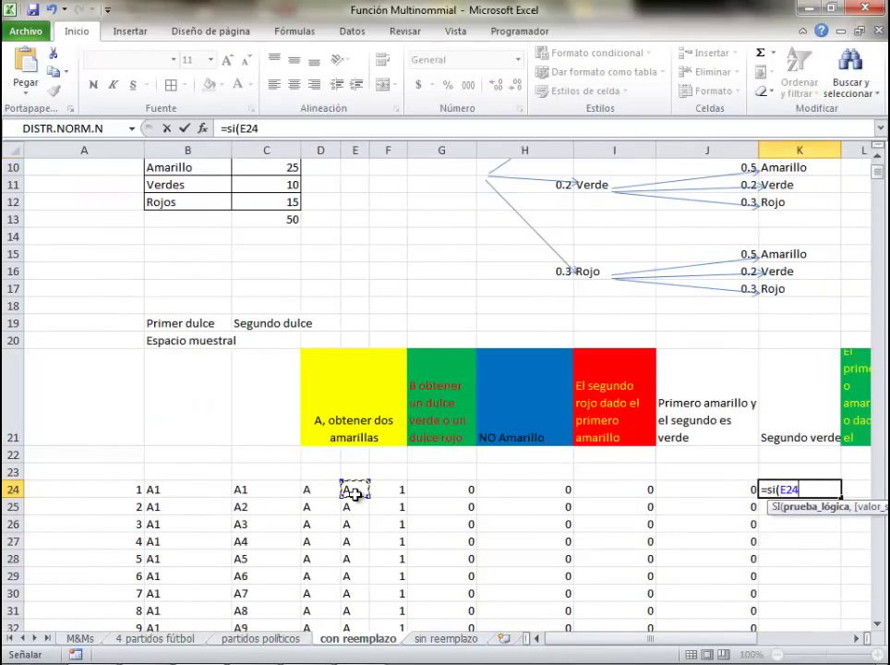
type(",")
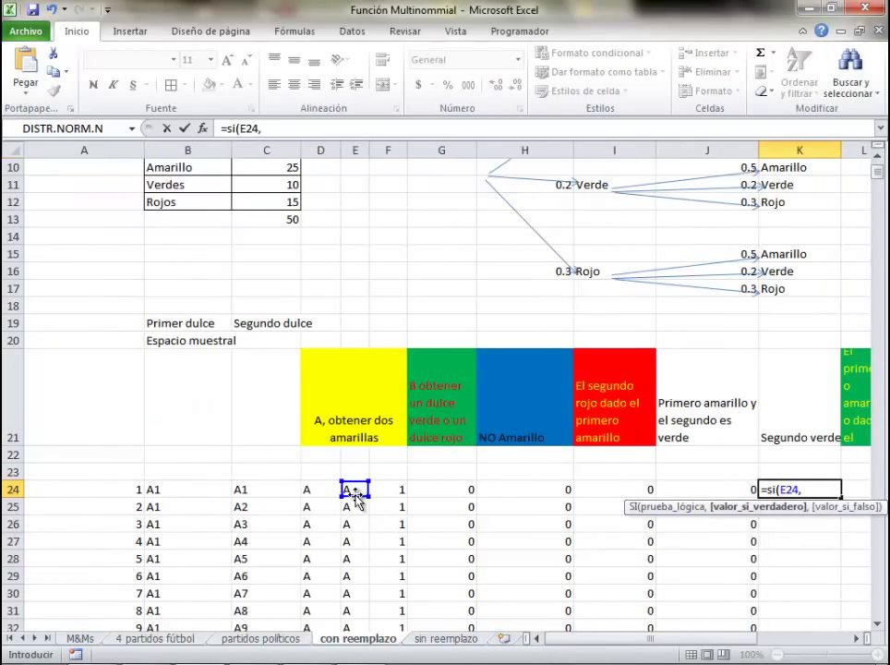
key("BackSpace")
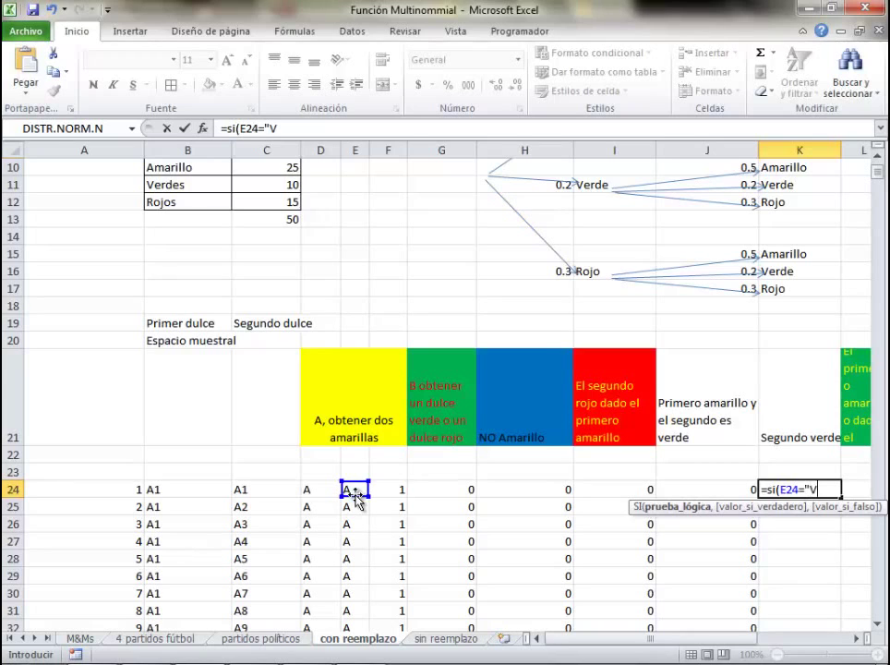
type("=\"V\")")
key("Return")
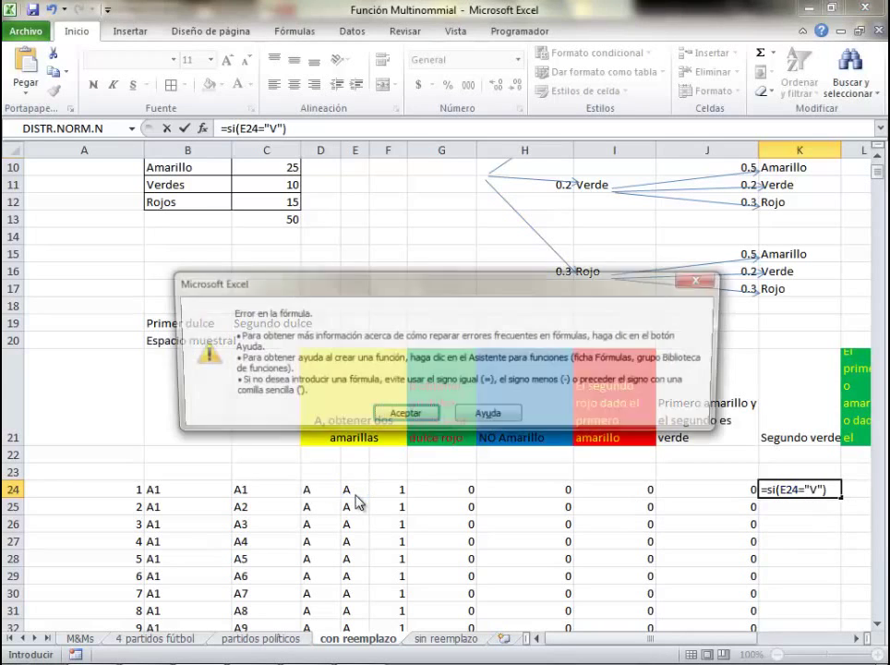
key("Return")
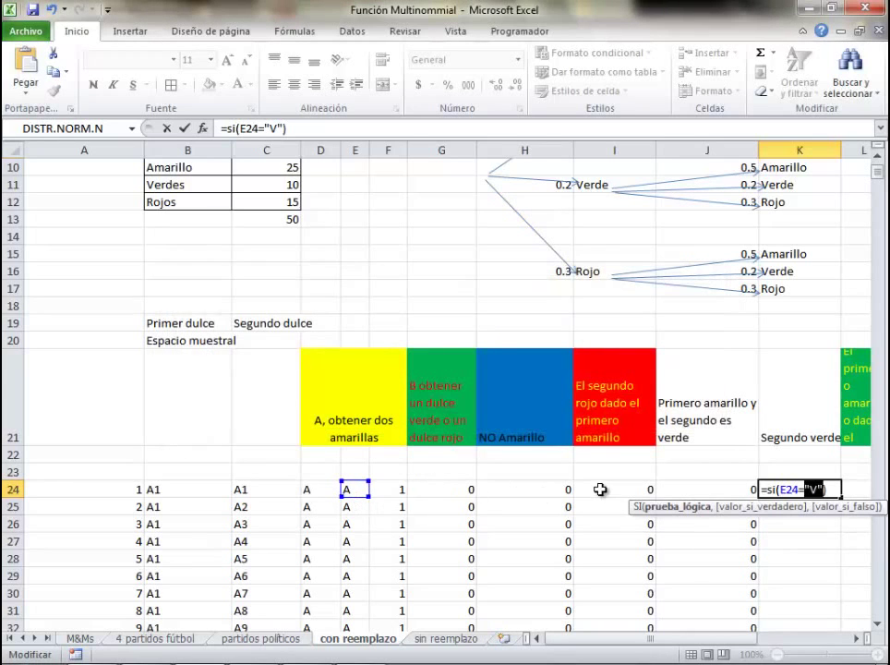
Complete the K24 formula as =SI(E24="V",1,0)
left_click(820, 490)
left_click(828, 489)
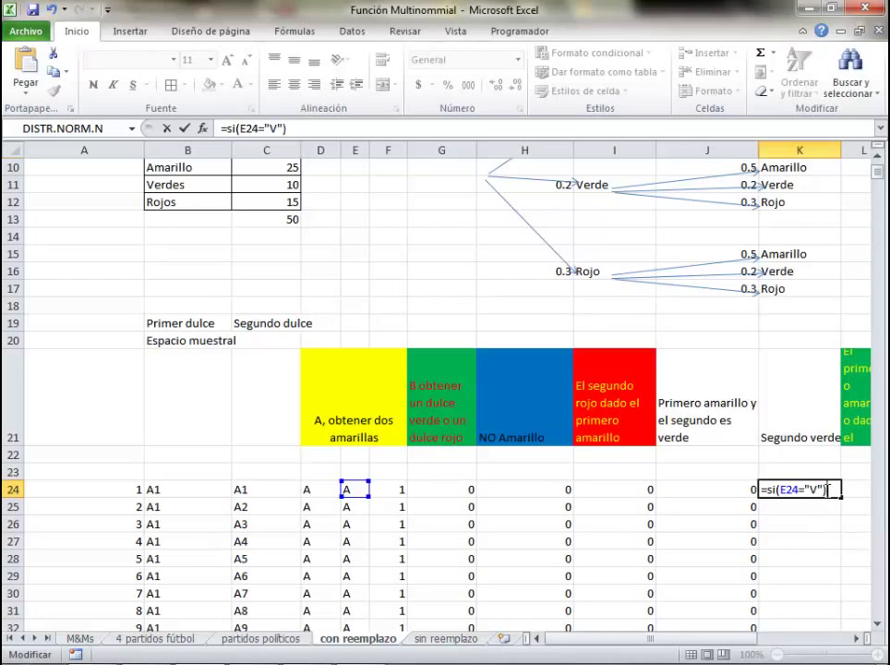
key("BackSpace")
type(",1,")
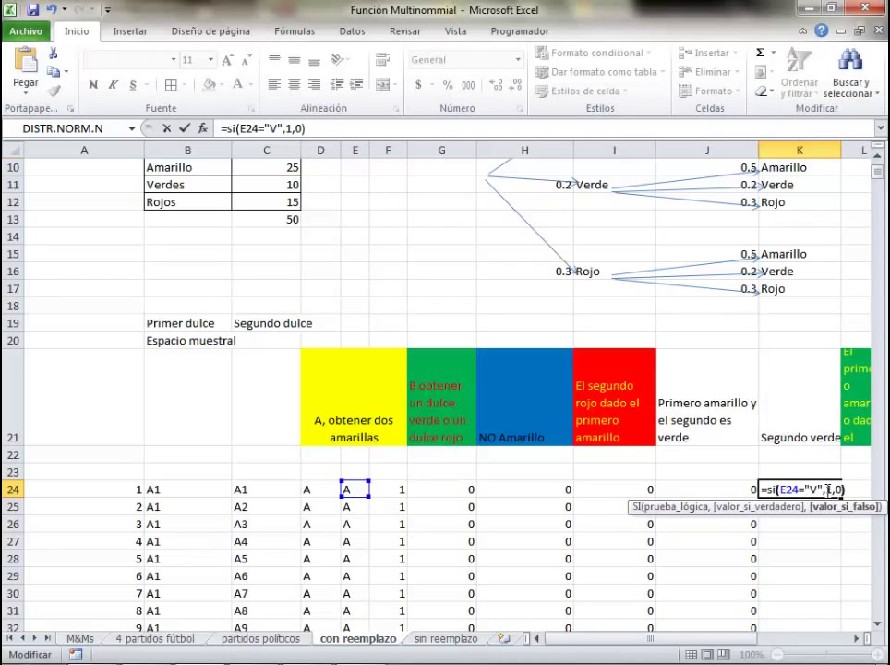
type("0)")
key("Return")
Fill the second-green formula from K24 down through K2523
left_click(770, 487)
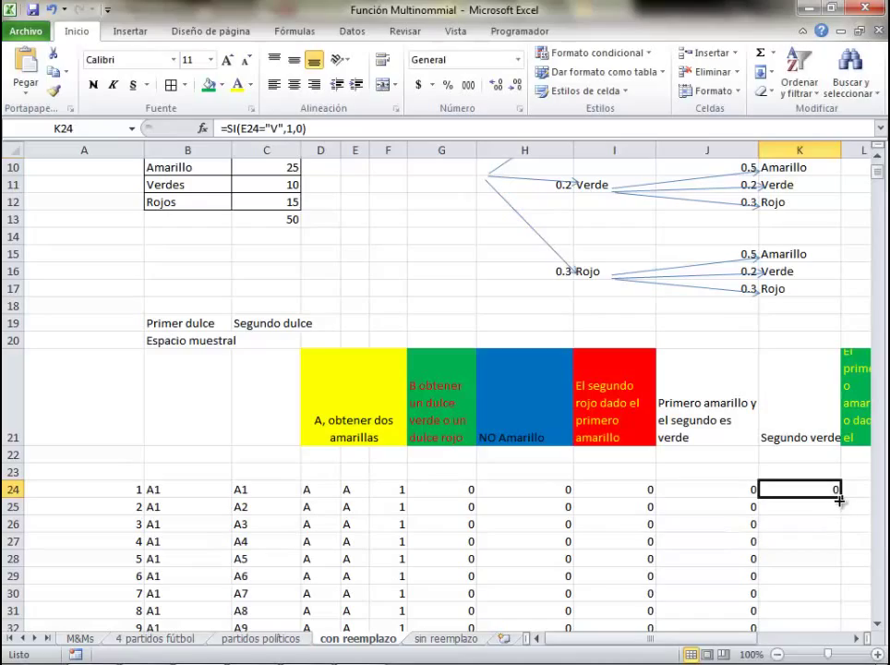
left_click_drag(842, 501, 840, 624)
left_click_drag(658, 661, 791, 603)
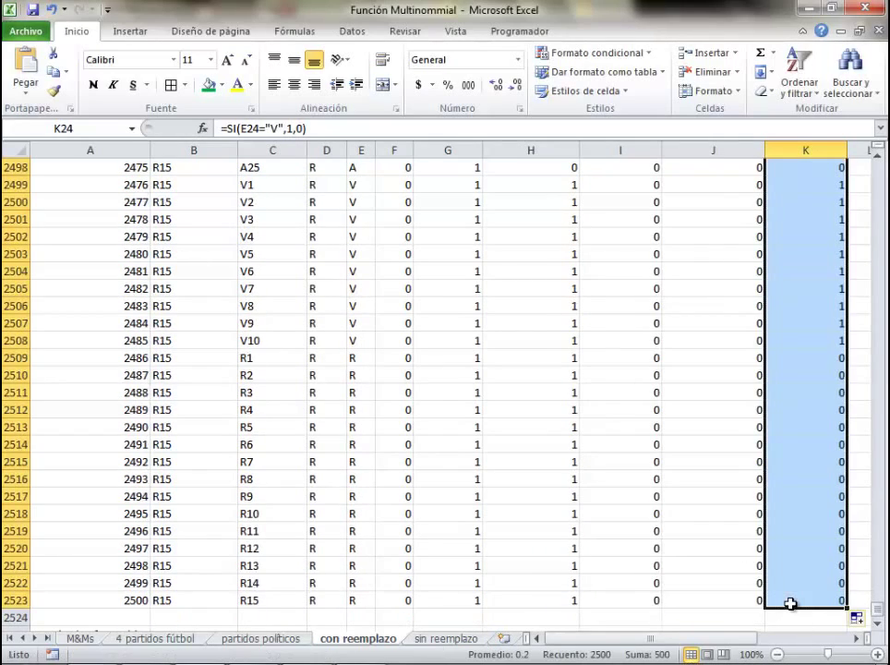
Copy the favourable-results sum formula from J2525 into K2525
scroll(790, 601, "up", 10)
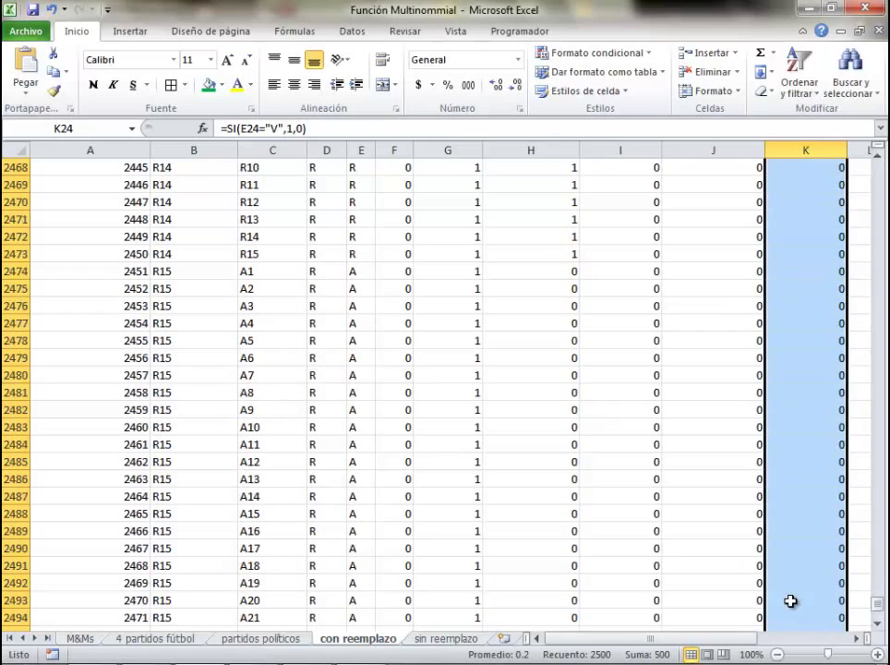
left_click(879, 624)
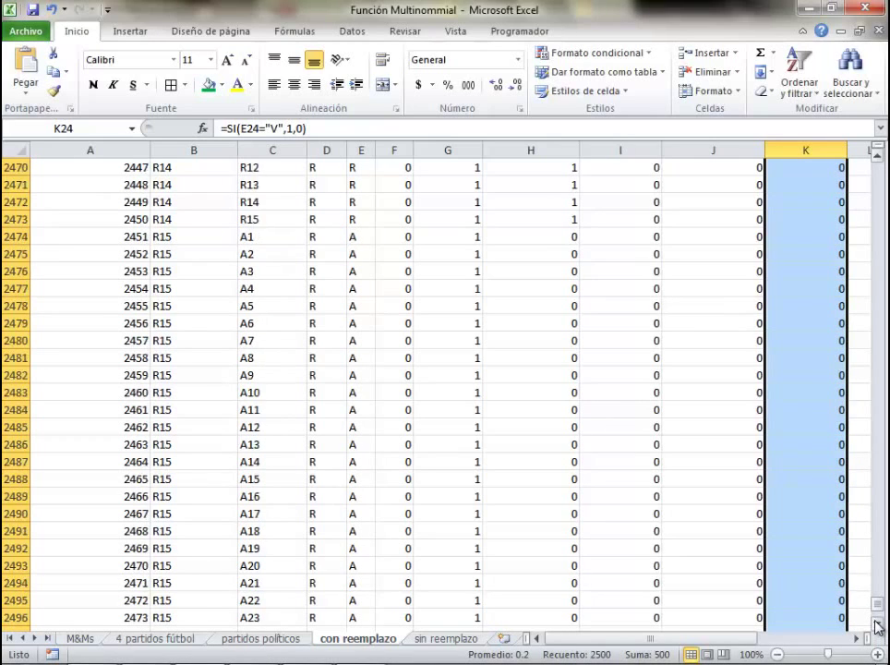
scroll(809, 607, "down", 8)
left_click(803, 600)
left_click(731, 600)
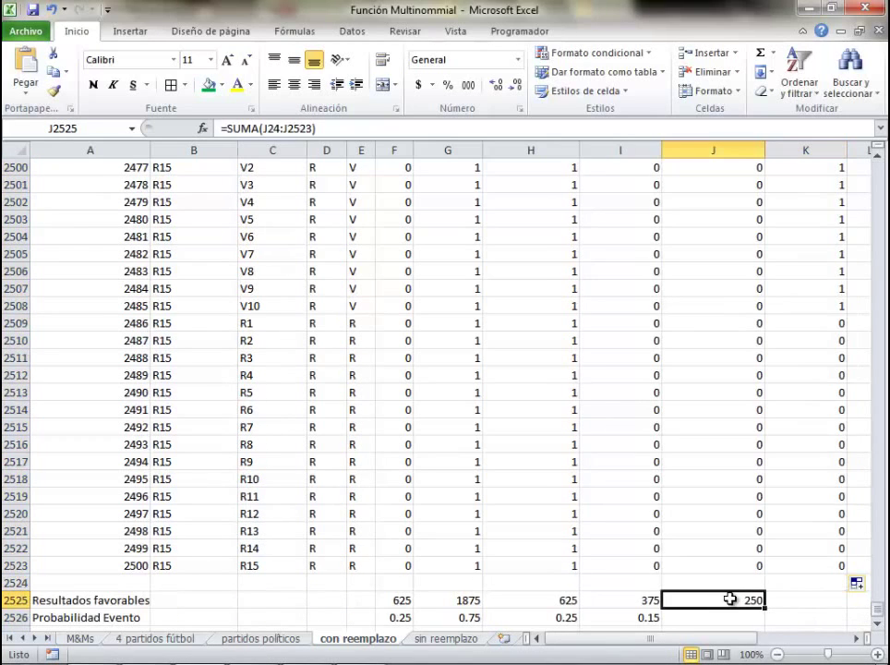
left_click_drag(765, 609, 836, 605)
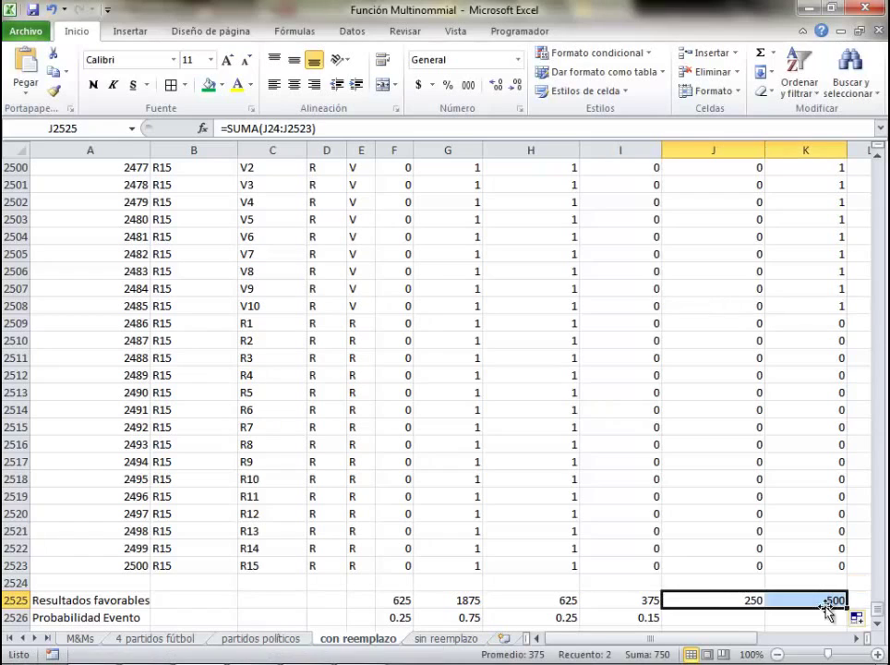
left_click(811, 605)
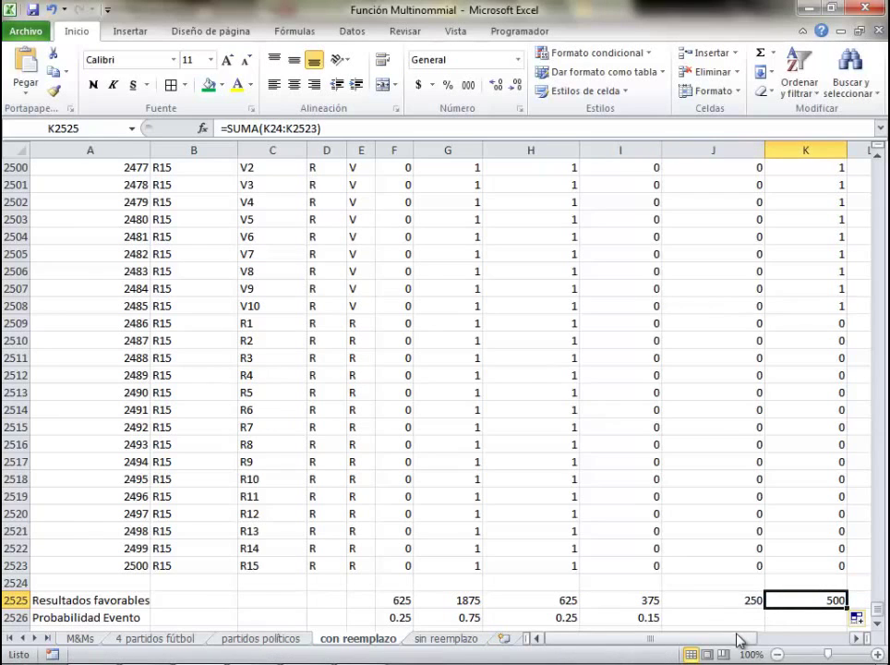
Calculate the conditional probability in M2525 with the formula =J2525/K2525
left_click_drag(735, 637, 783, 638)
left_click(583, 584)
left_click(521, 602)
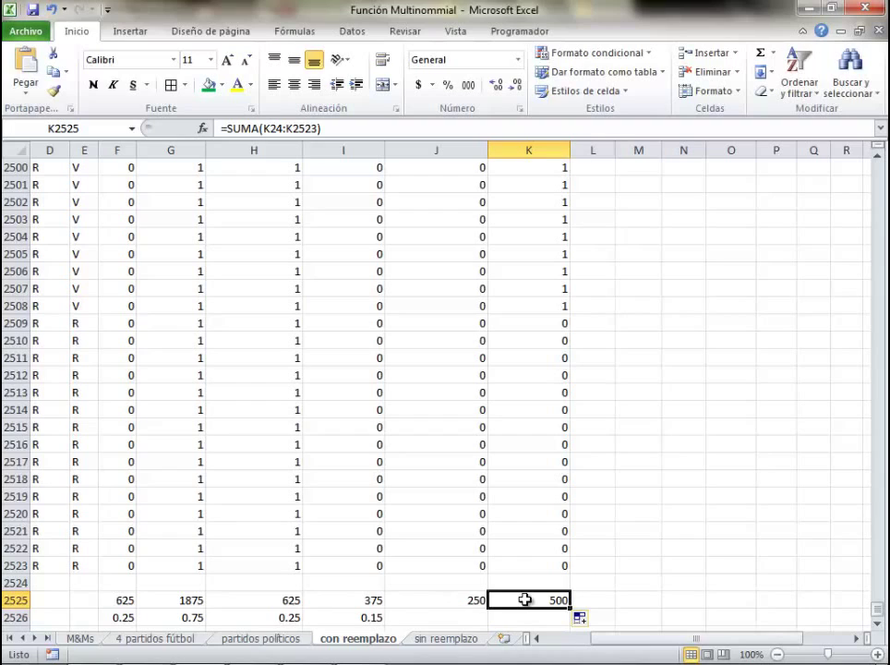
left_click(453, 601)
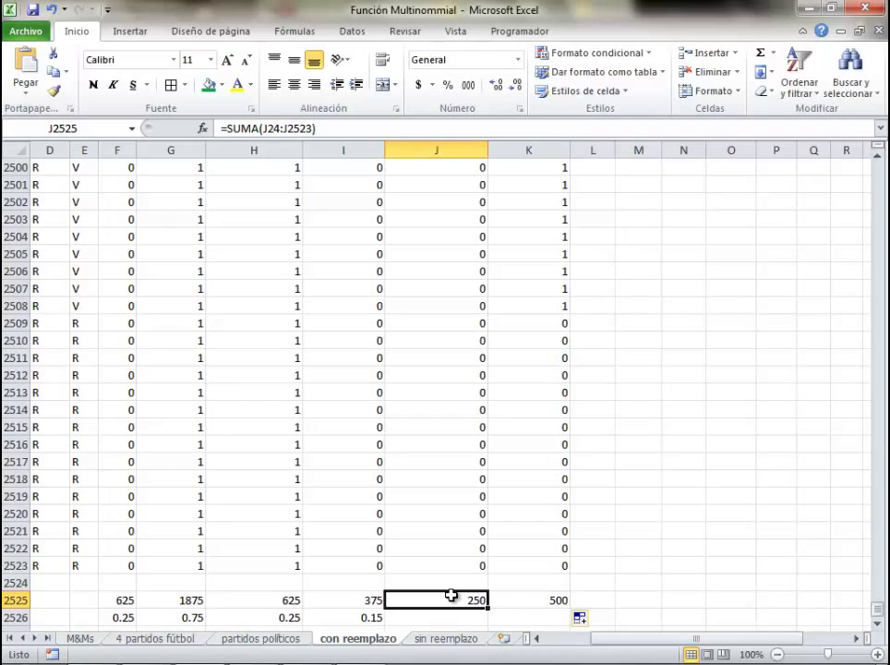
left_click(522, 600)
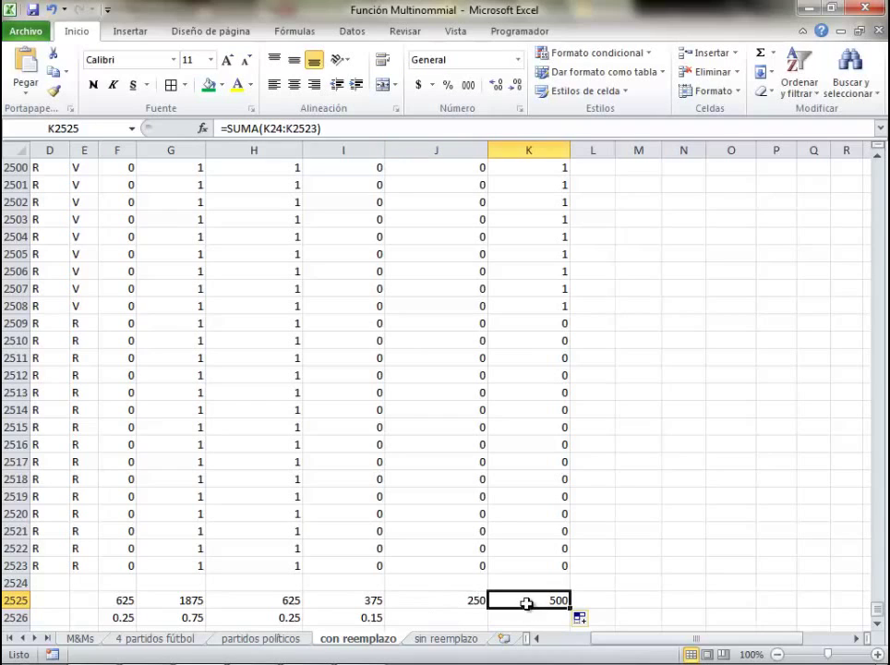
left_click(625, 602)
type("=")
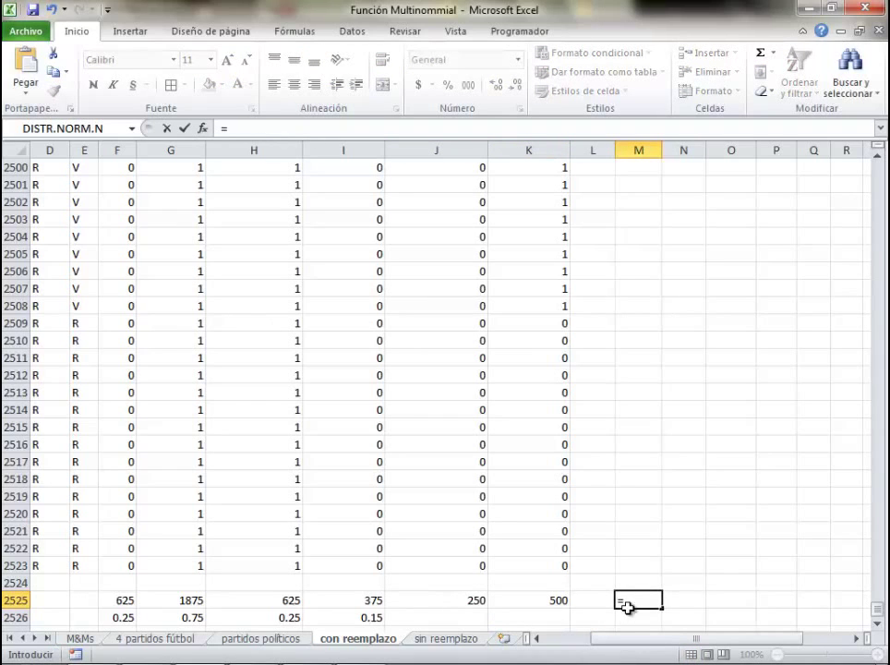
left_click(474, 599)
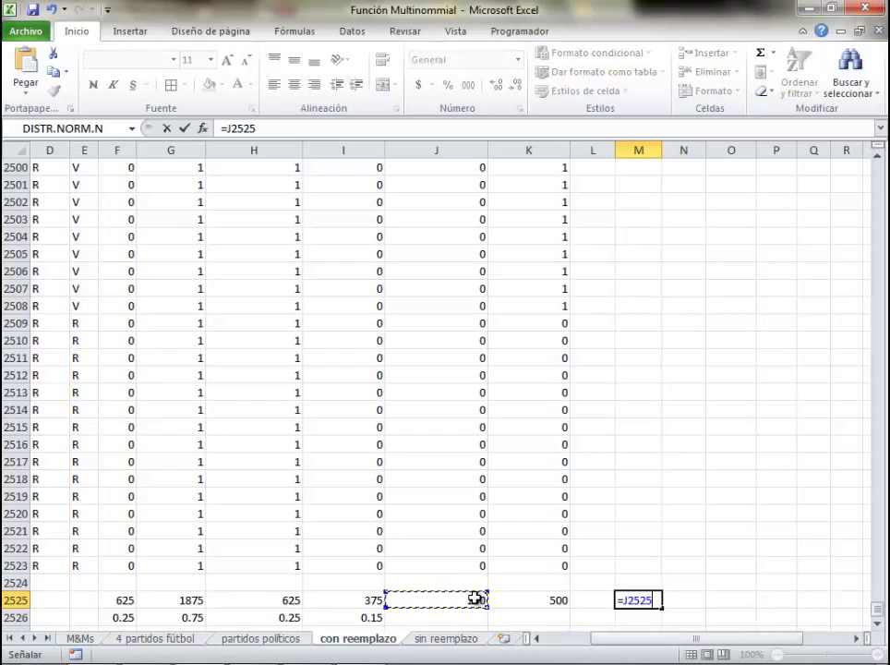
type("/")
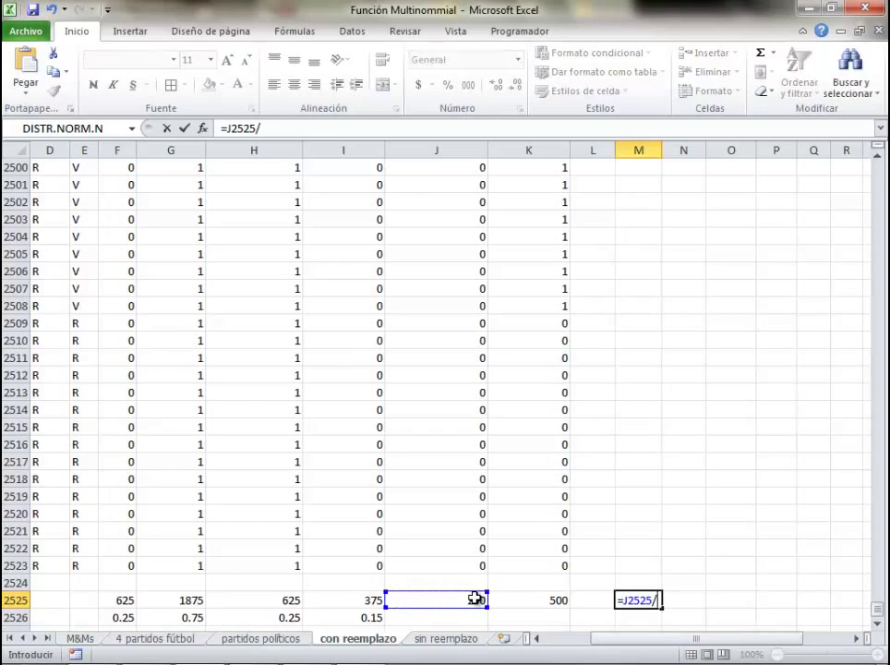
left_click(539, 602)
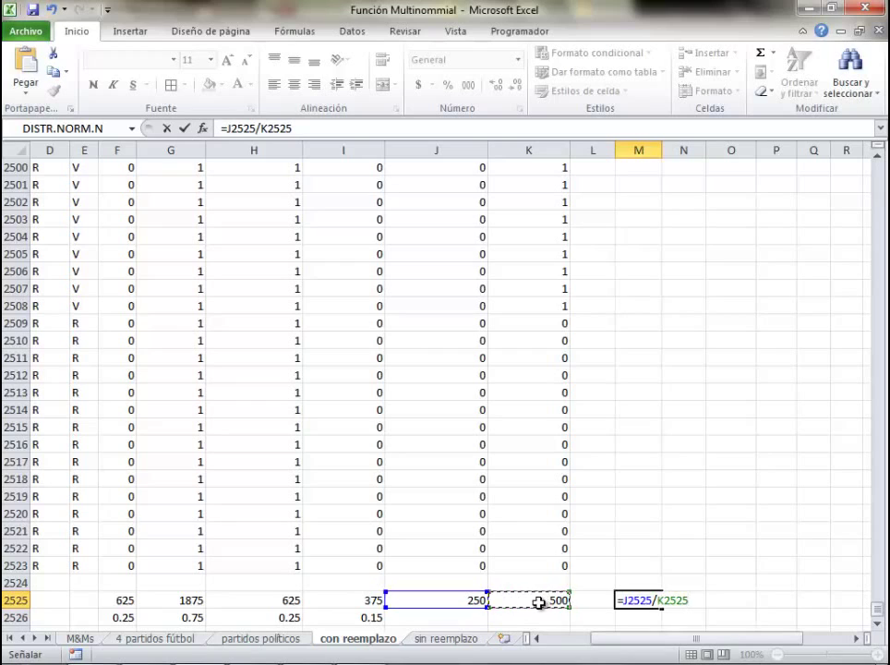
key("Return")
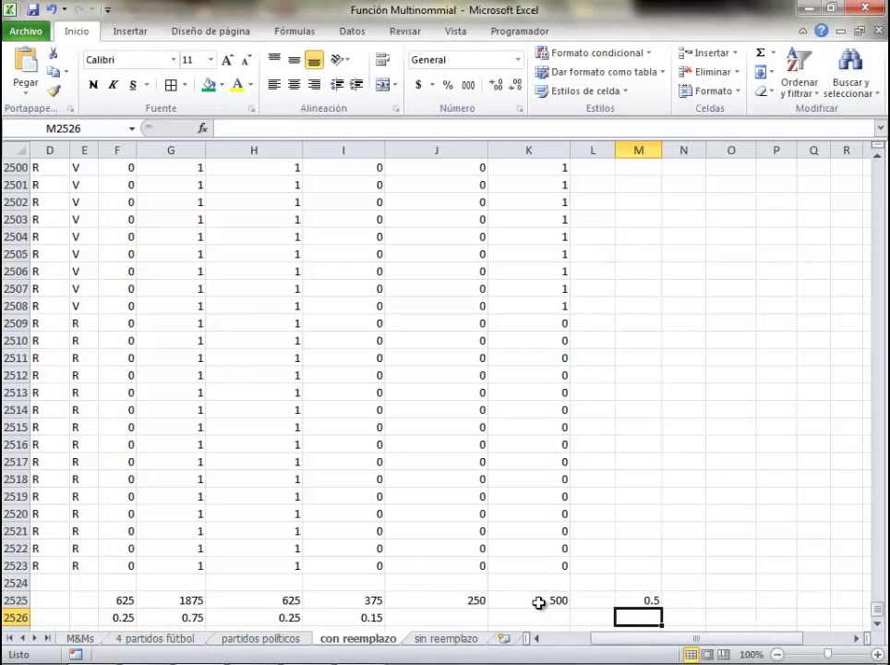
left_click(630, 600)
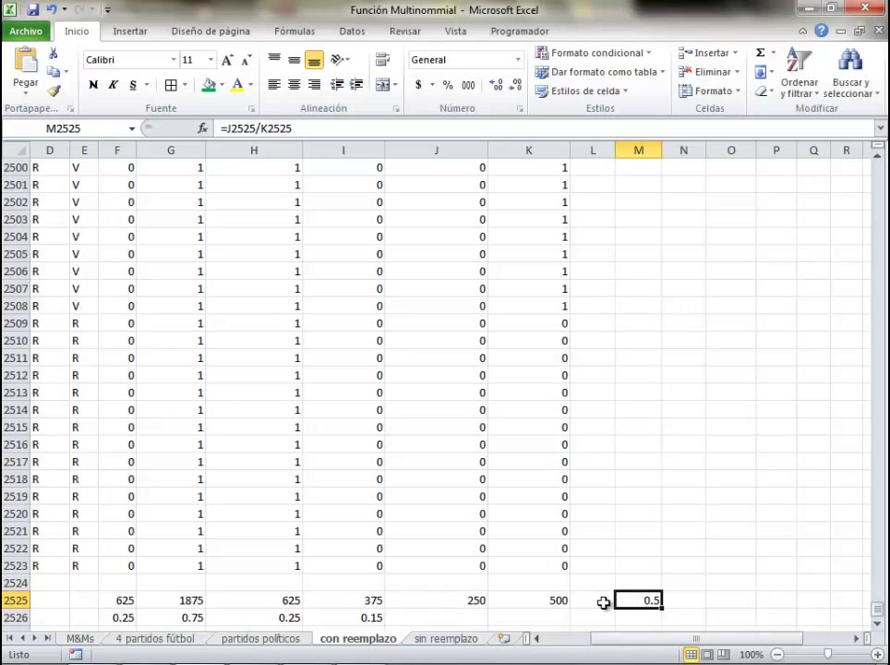
Examine the favourable-results totals in J2525 and K2525 together with the second-green flags in column K
mouse_move(693, 644)
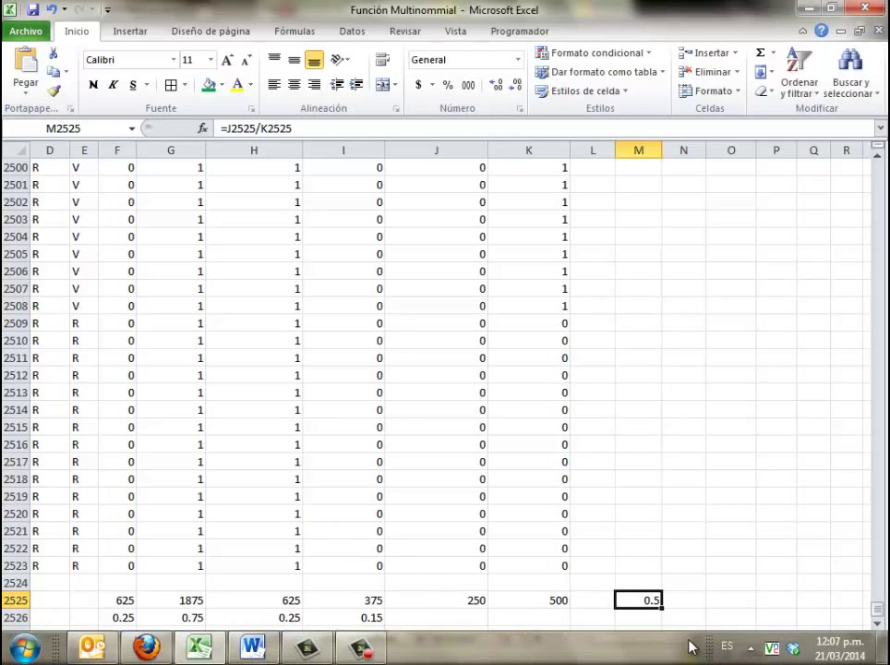
mouse_move(657, 630)
left_mouse_down()
mouse_move(554, 637)
mouse_move(646, 637)
left_mouse_up()
left_click(111, 566)
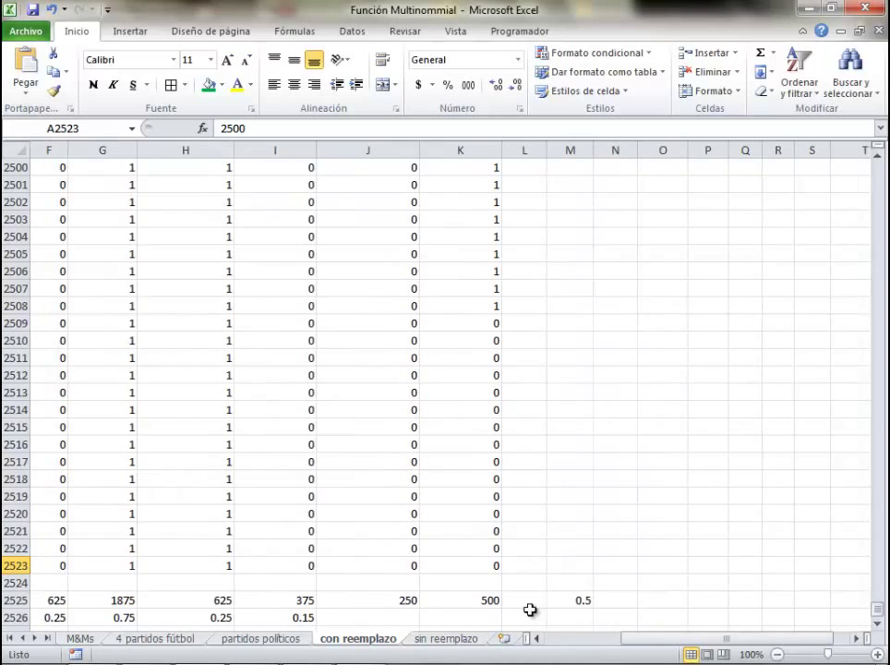
left_click(487, 600)
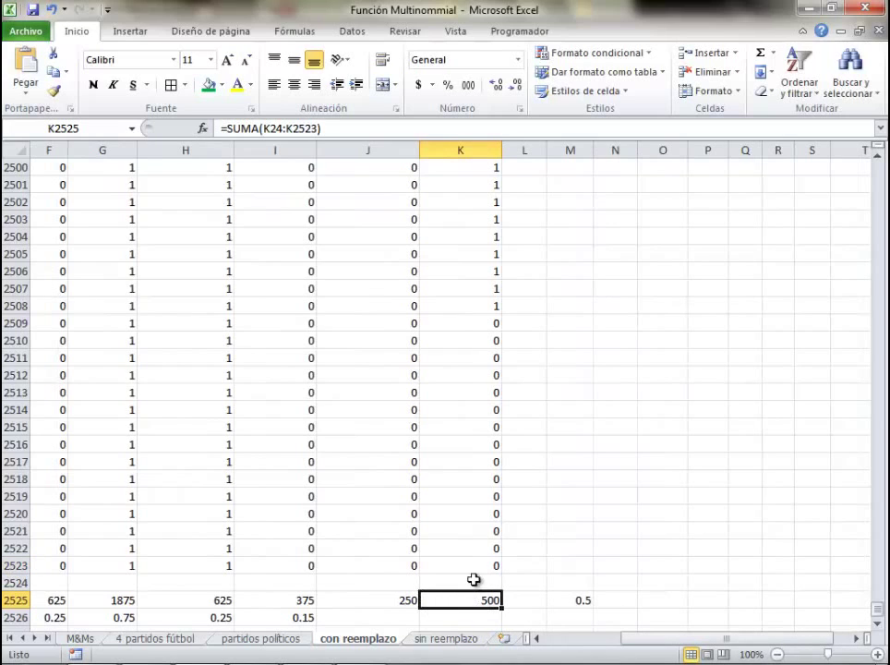
left_click(480, 292)
mouse_move(657, 638)
left_mouse_down()
mouse_move(661, 645)
mouse_move(575, 642)
mouse_move(644, 644)
left_mouse_up()
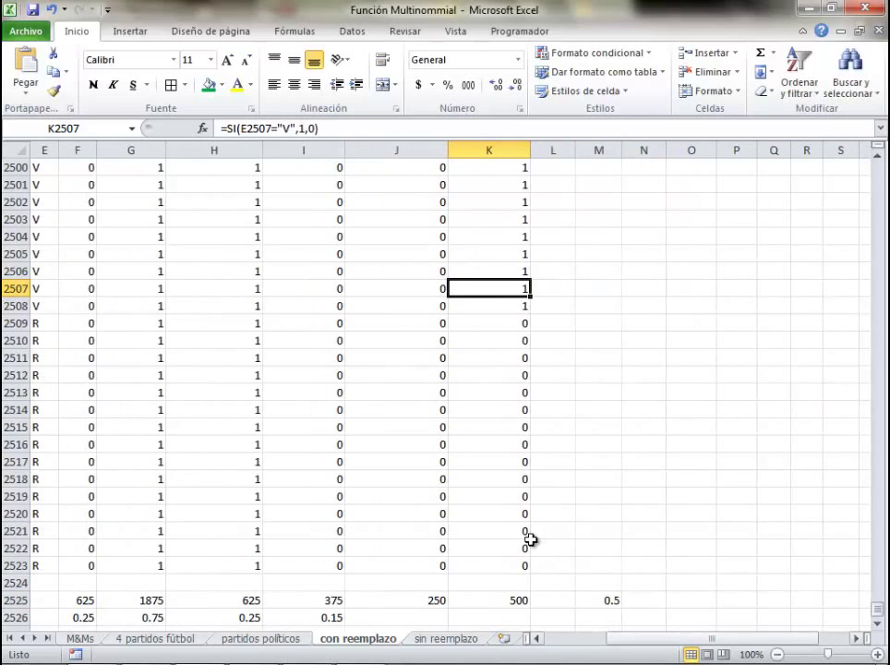
left_click(523, 603)
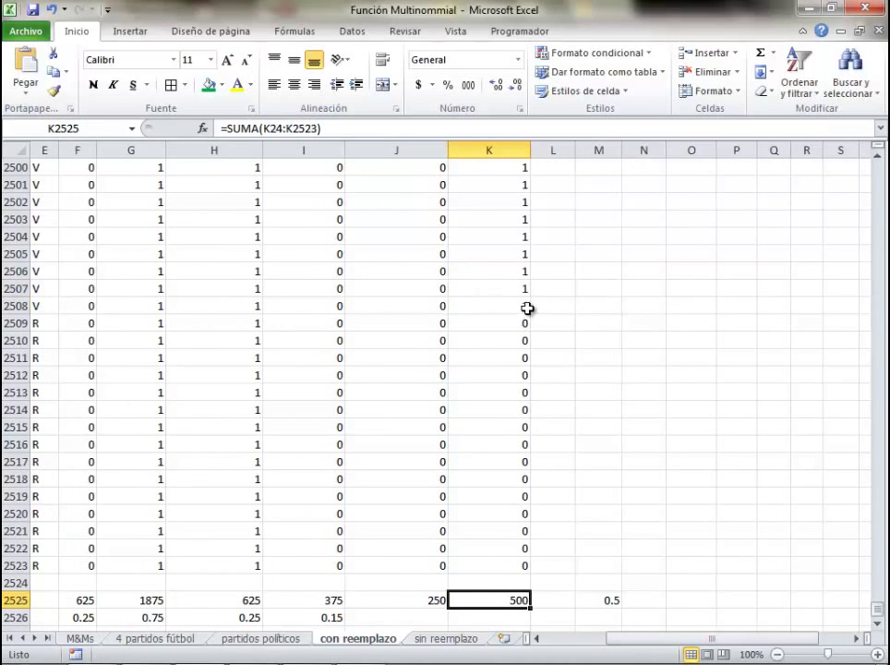
left_click(528, 308)
left_click(490, 601)
left_click_drag(627, 637, 618, 643)
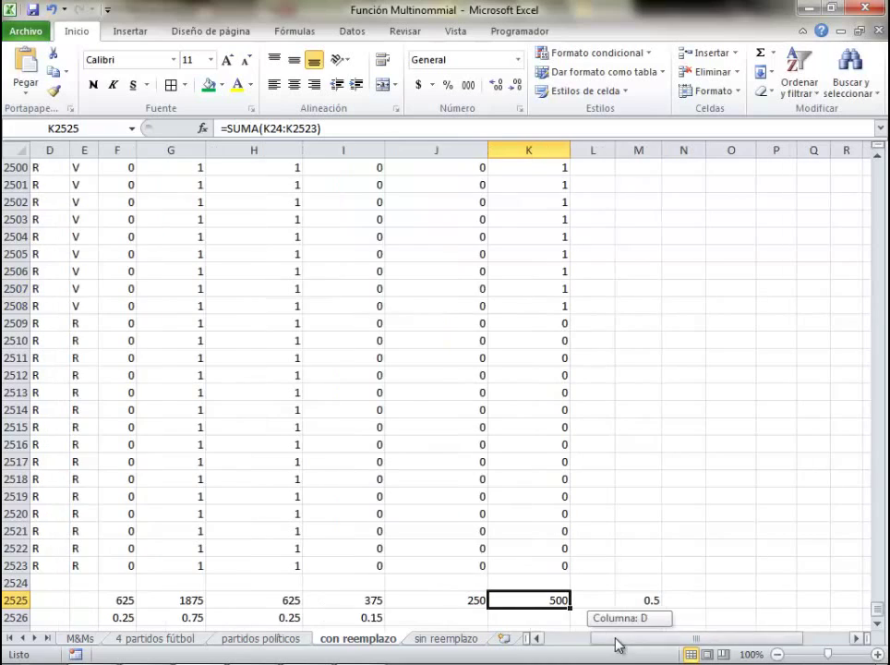
left_click(469, 598)
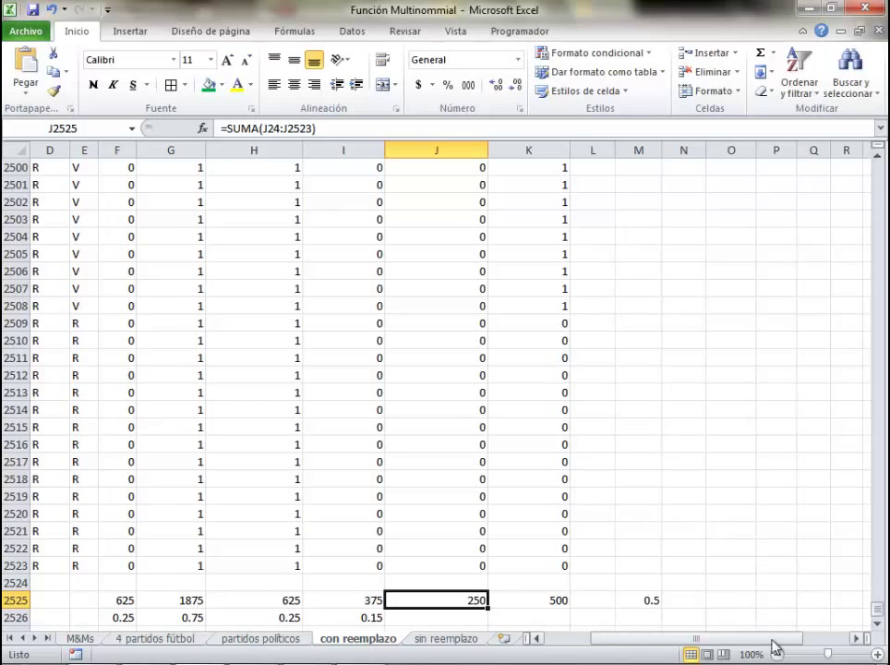
Review the conditional probability notation P(A|2V) in S3 and its expression P(AY2V)/P(2V) in S4 beside the tree diagram
left_click_drag(786, 638, 834, 641)
scroll(778, 532, "up", 2)
left_click_drag(880, 606, 879, 162)
left_click(775, 201)
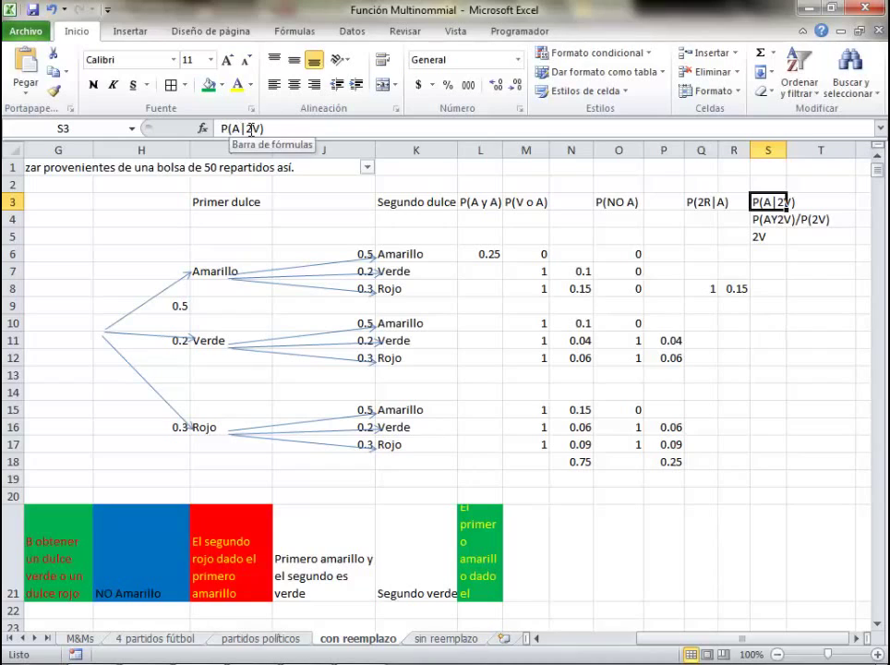
left_click(771, 222)
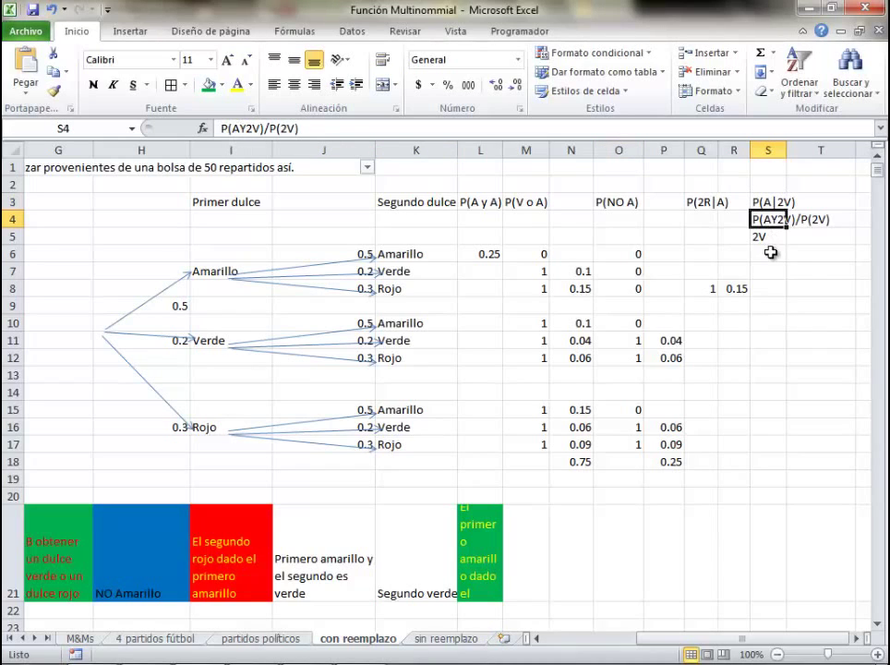
Flag the three branches whose second candy is green by entering 1 in S7, S11 and S16
left_click(738, 288)
left_click(776, 236)
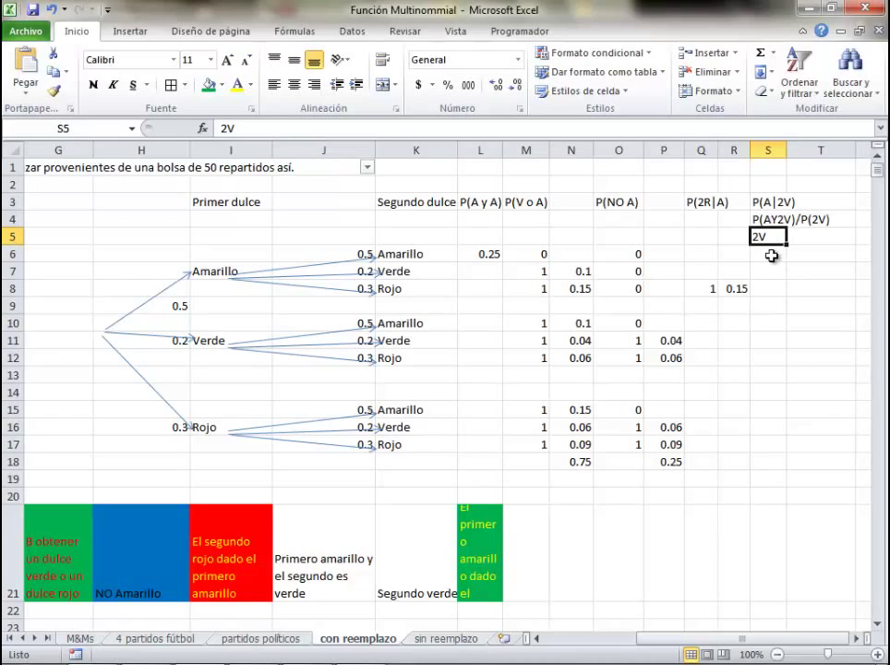
left_click(772, 269)
type("1")
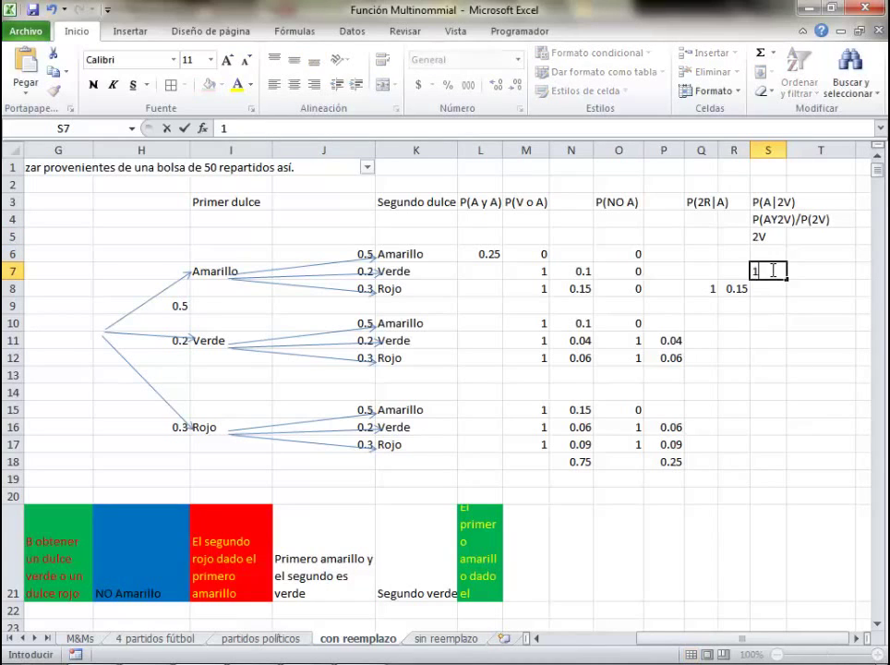
key("Return")
key("Return")
key("Return")
key("Return")
type("1")
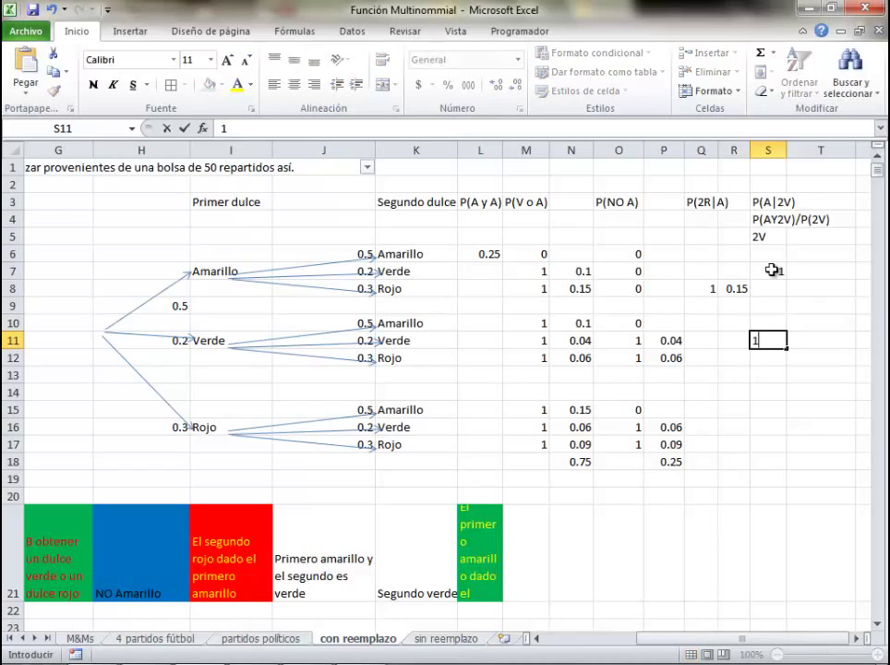
key("Return")
key("Return")
key("Return")
key("Return")
key("Return")
key("Return")
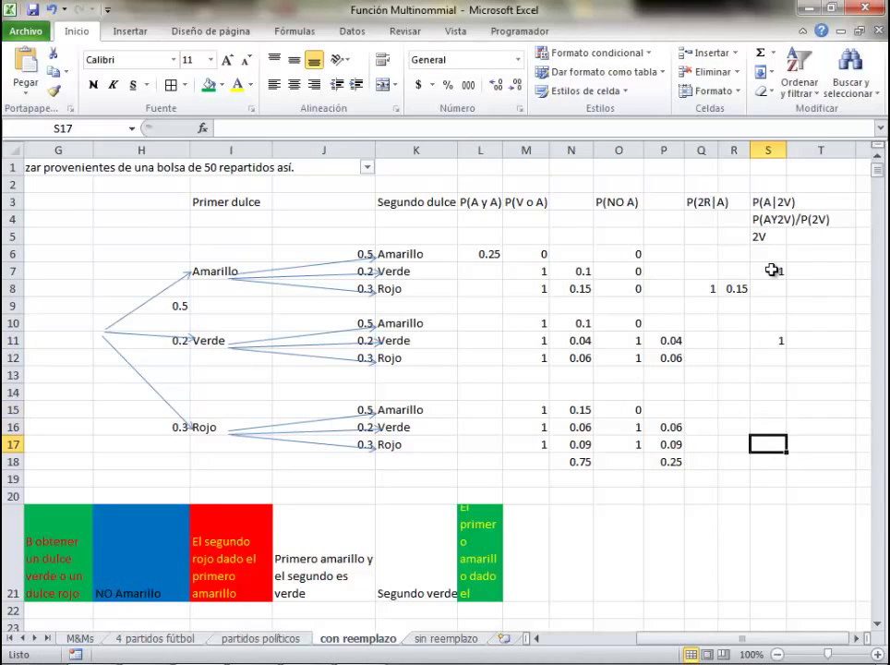
key("Up")
type("1")
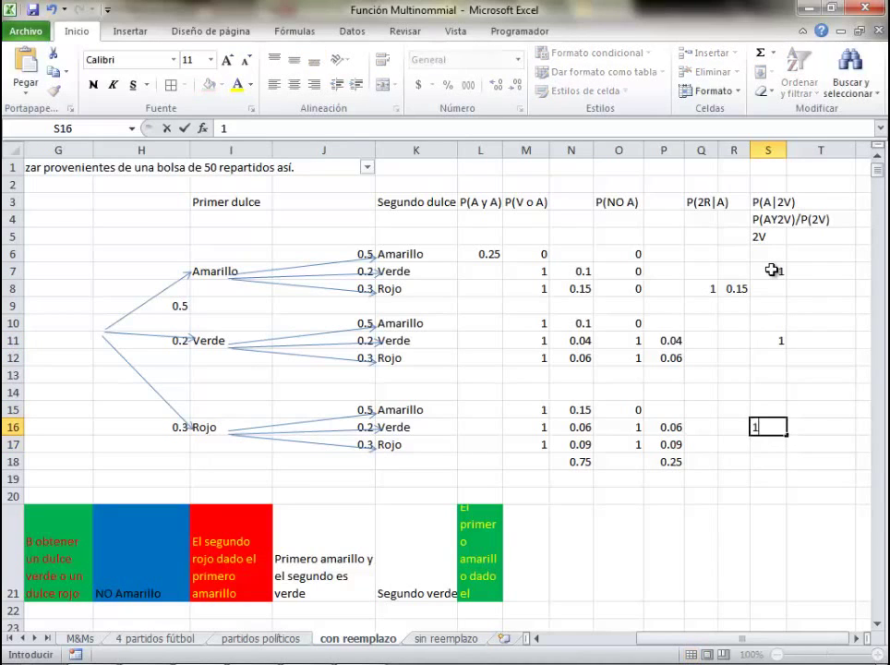
key("Return")
Label cell S19 as P(2V) below the second-green flags
key("Return")
key("Return")
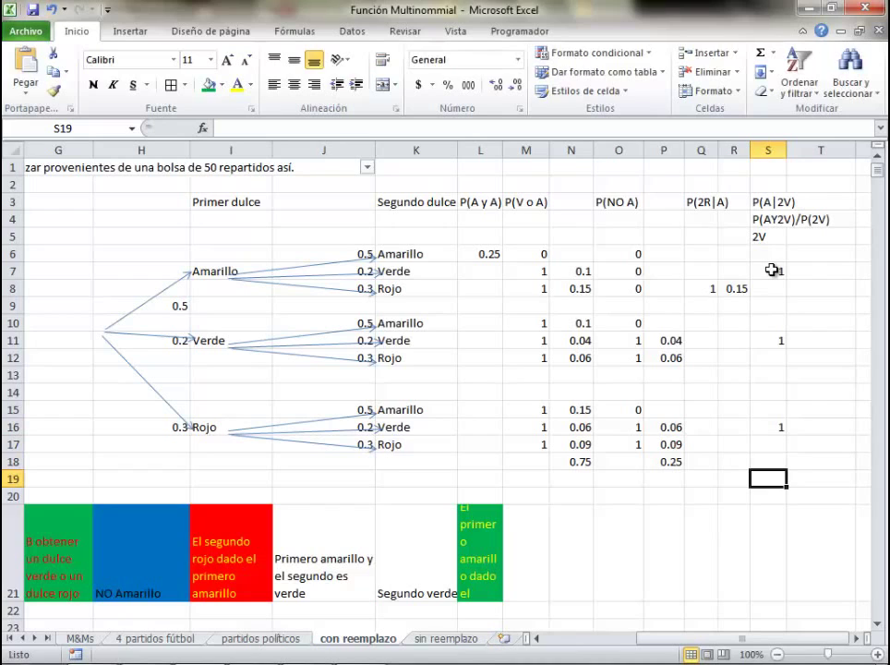
type("P(")
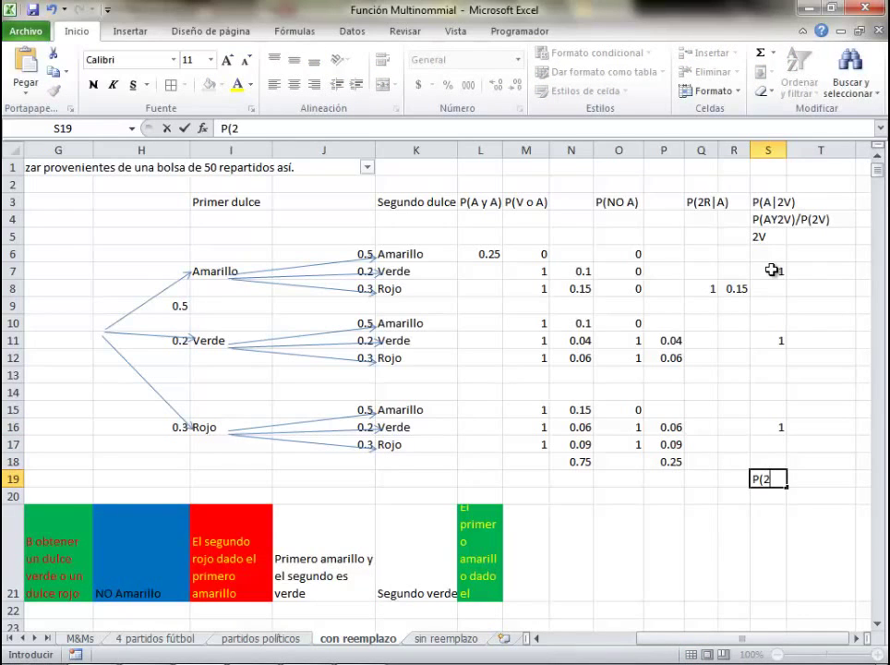
type("2V)")
key("Tab")
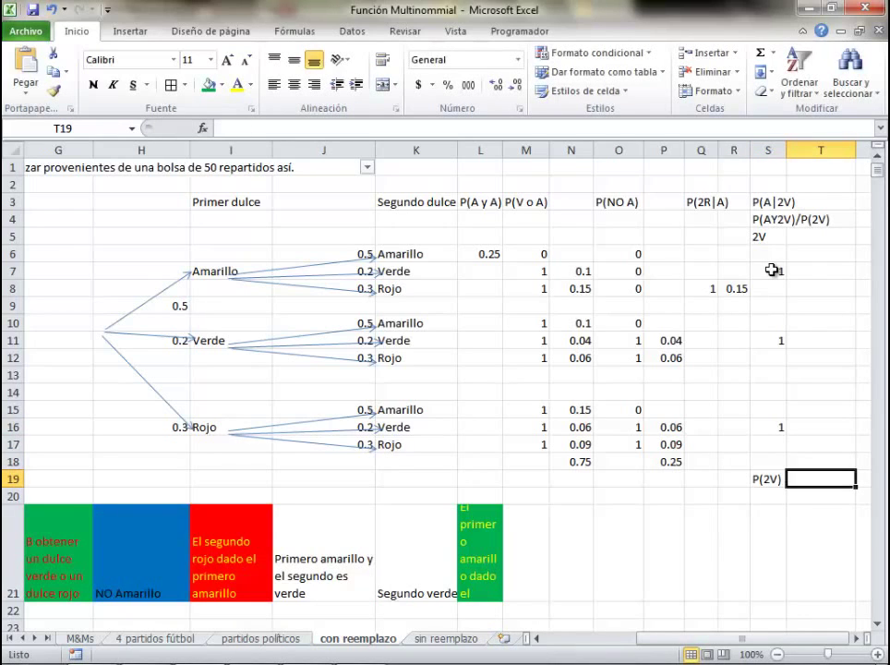
type("=")
left_click(772, 269)
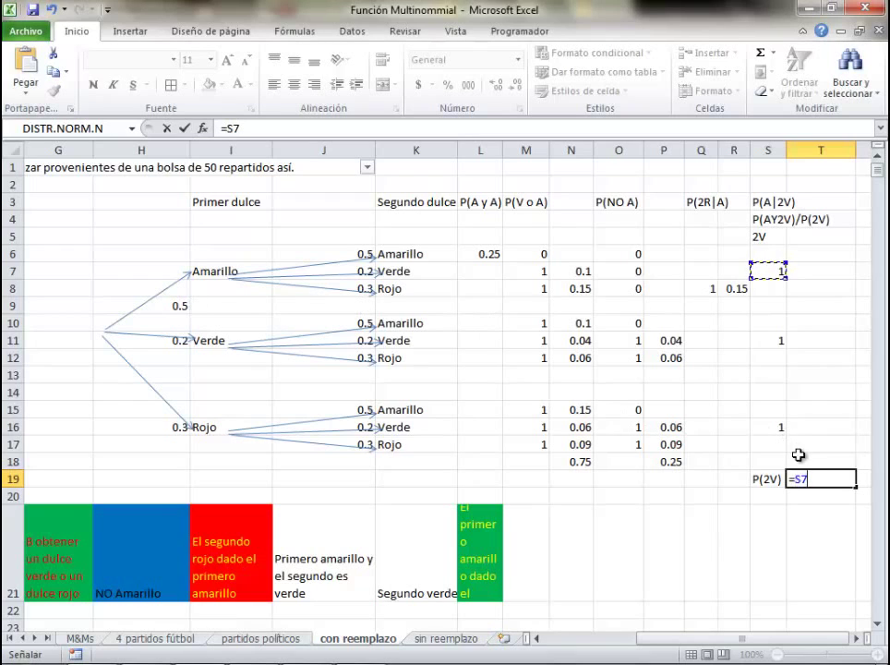
key("Escape")
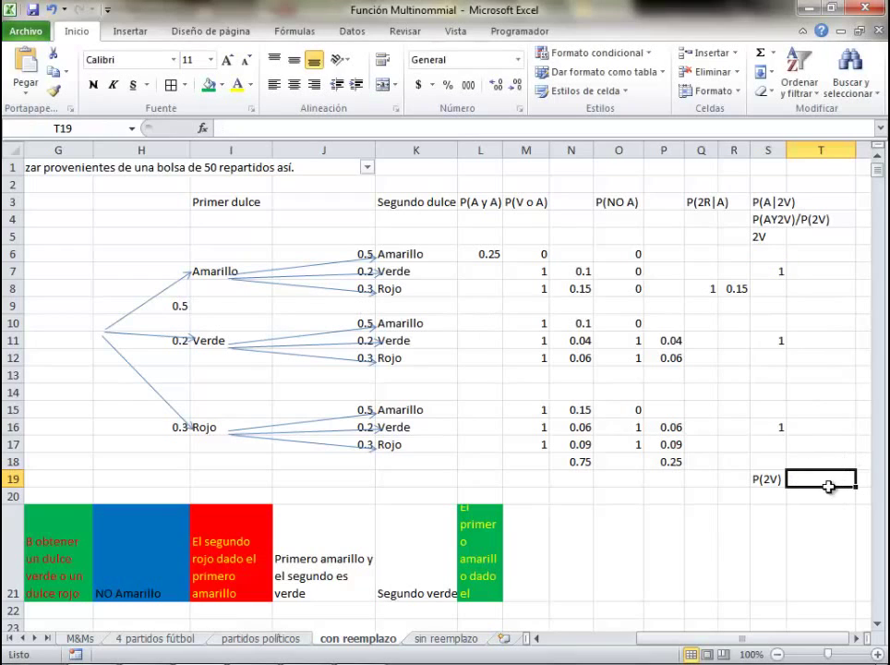
Calculate the yellow-then-green branch probability in T7 with the formula =H9*.2
left_click(830, 273)
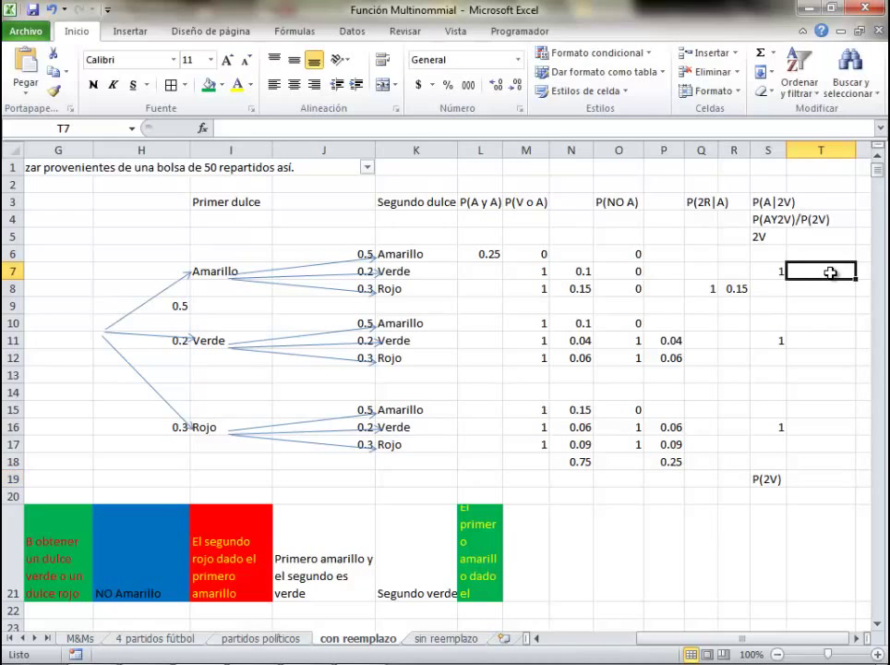
type("=")
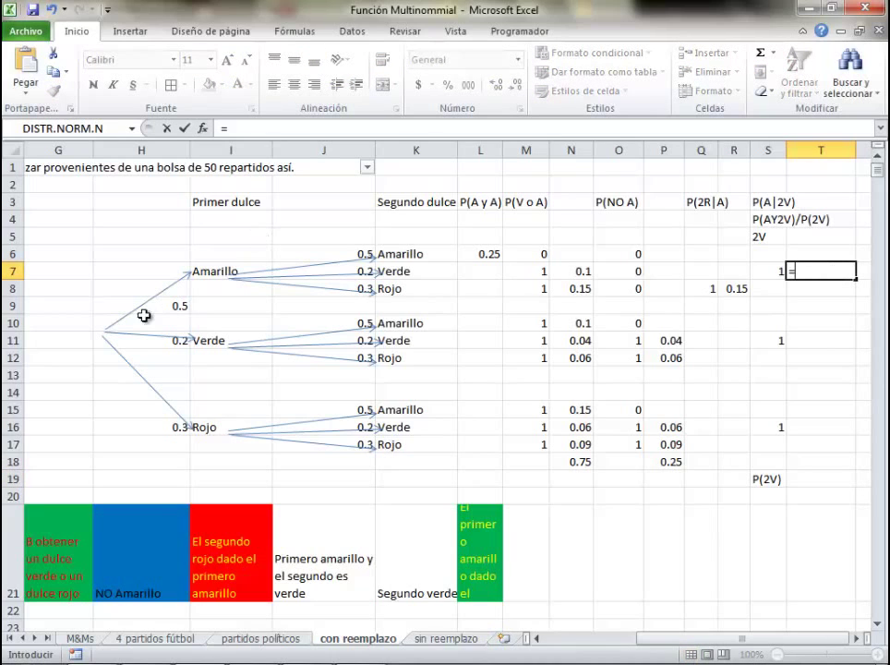
left_click(107, 305)
type("*")
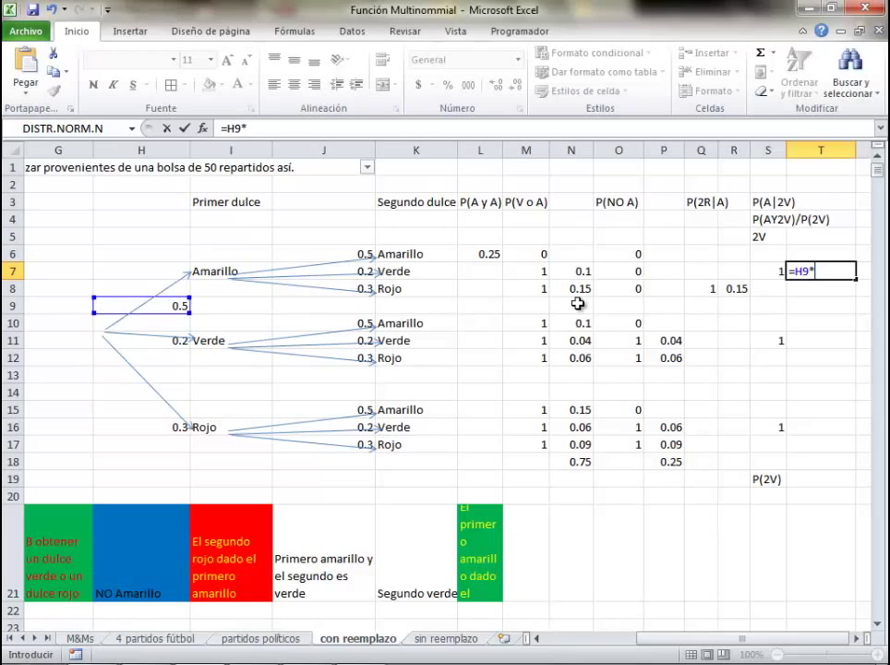
type(".2")
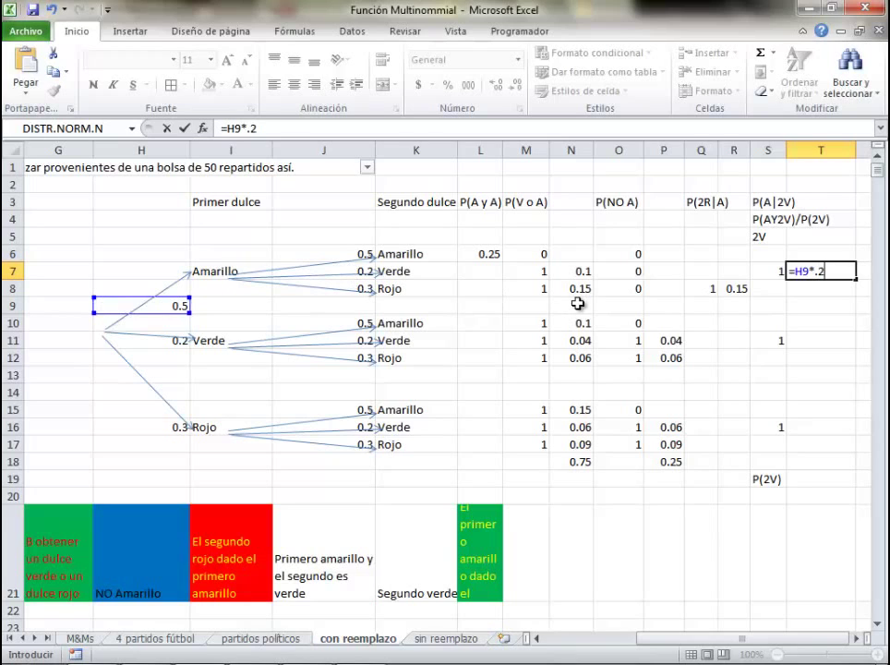
Calculate the green-green and red-green branch probabilities with =.2*.2 in T11 and =.3*.2 in T16
left_click(817, 342)
type("=")
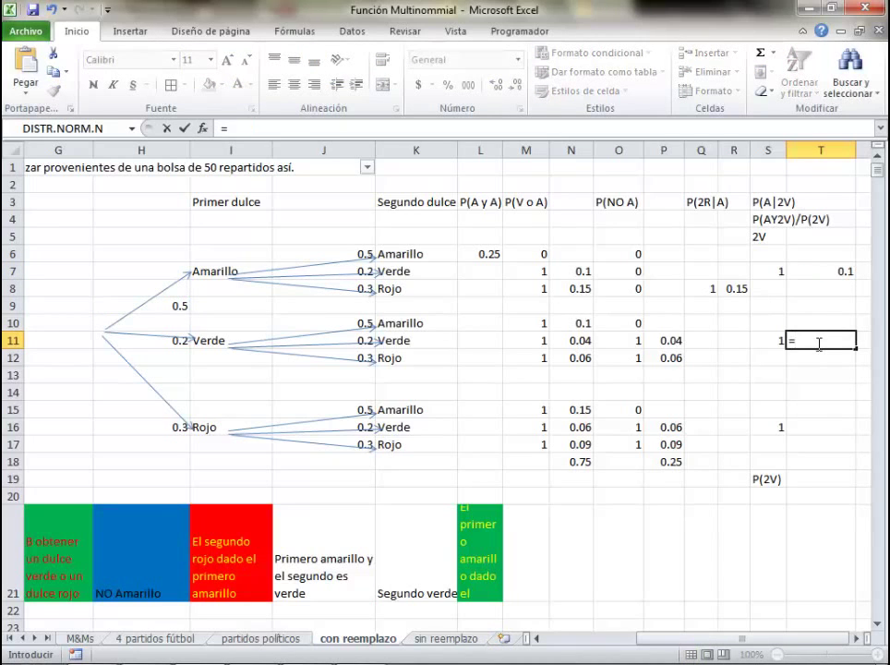
type(".2*.2")
key("Return")
key("Return")
key("Return")
key("Return")
key("Return")
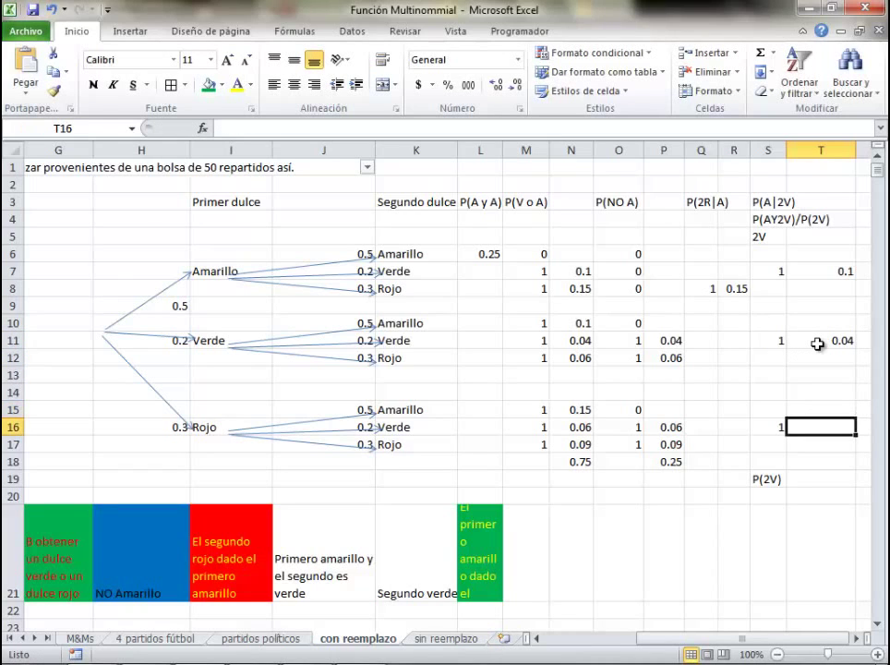
type("=.3*.2")
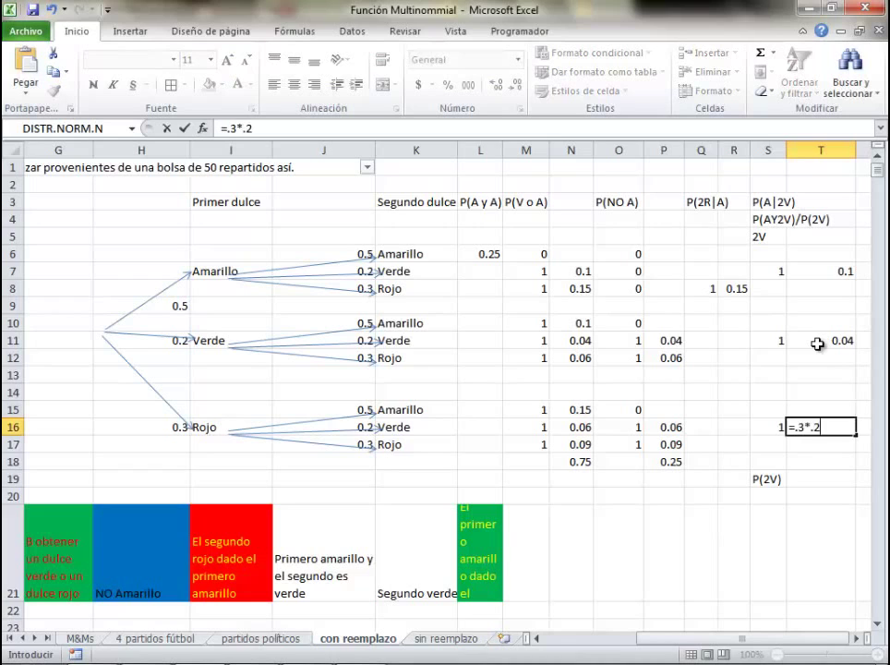
key("Return")
Total the second-green branch probabilities in T19 with =SUMA(T7:T18)
left_click(821, 478)
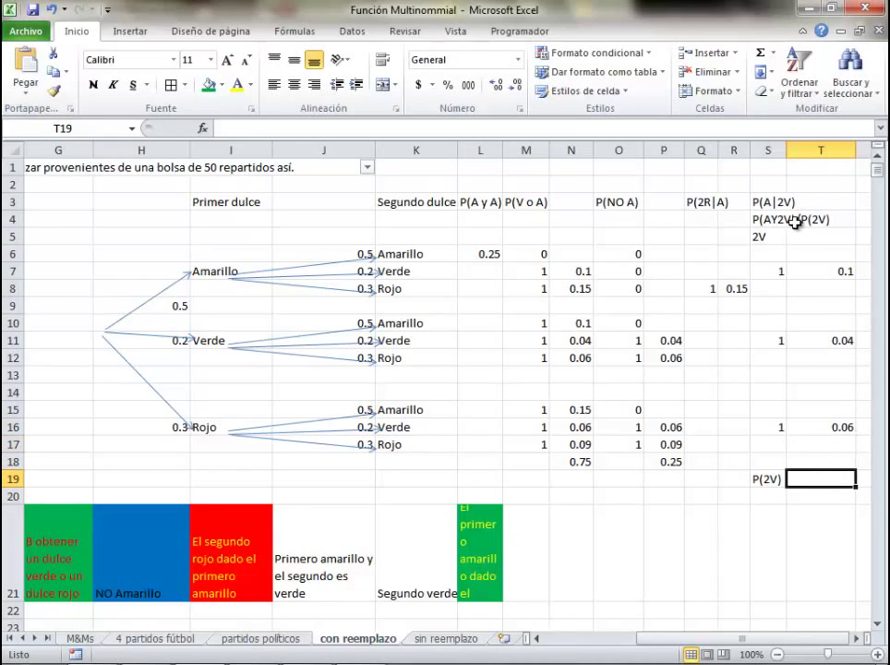
left_click(760, 56)
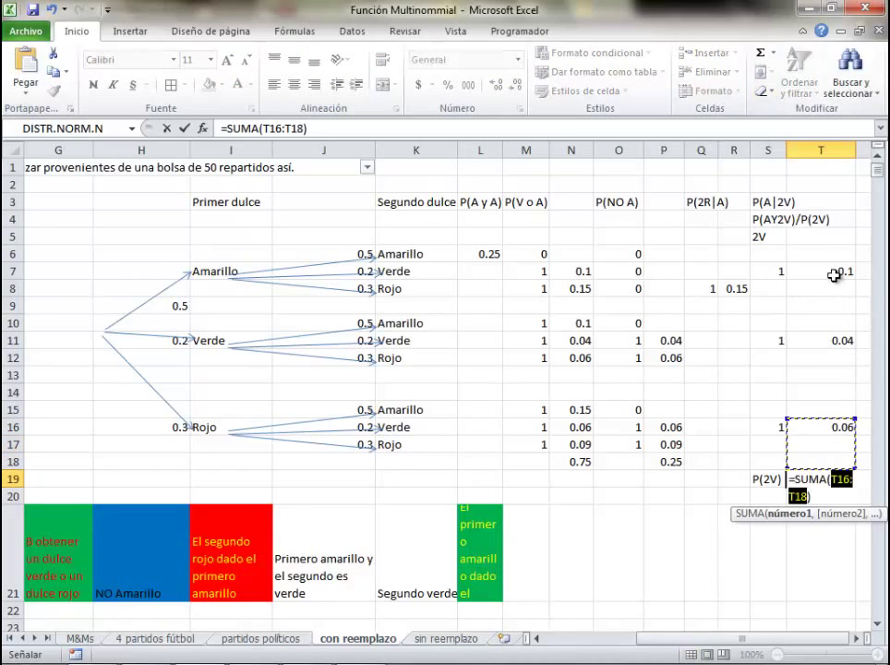
left_click_drag(833, 276, 831, 457)
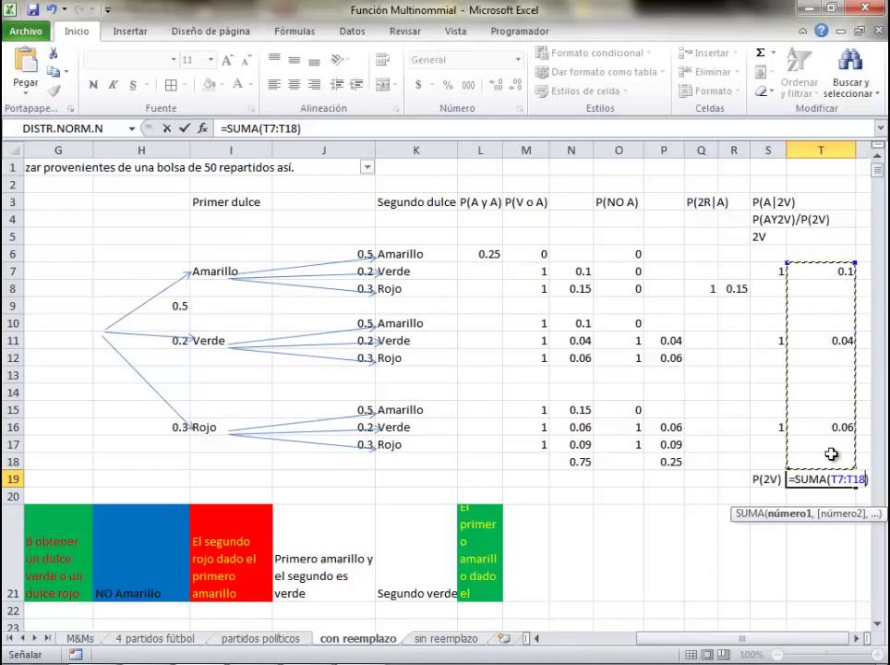
key("Return")
Enter the joint probability label P(Ay "V) in S20
key("Left")
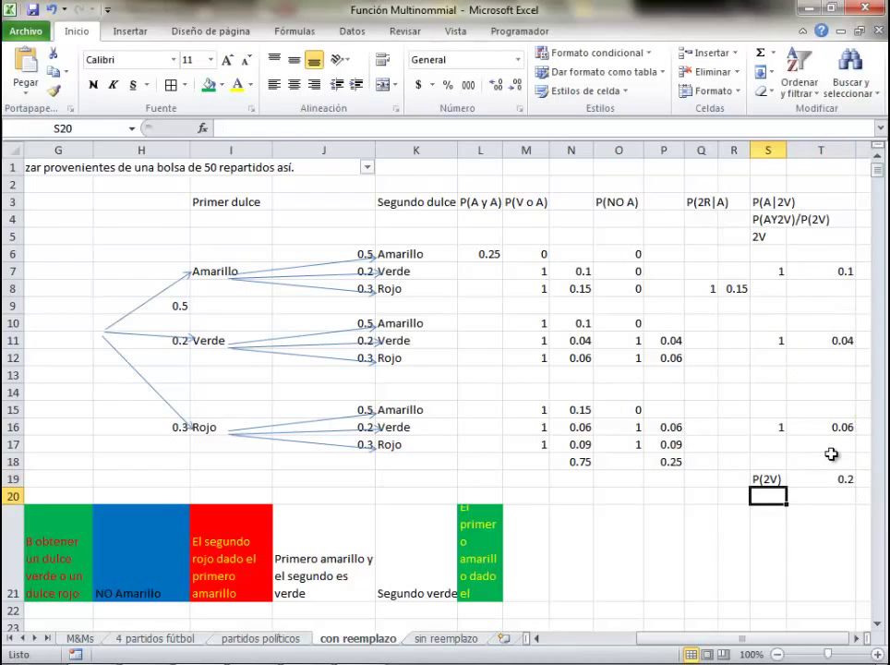
type("P")
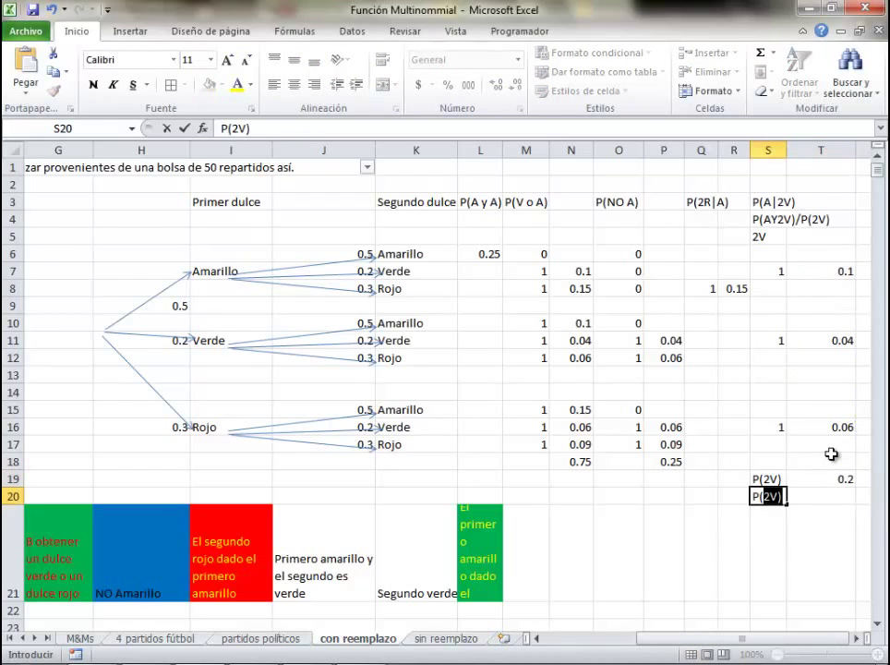
type("(Ay \"")
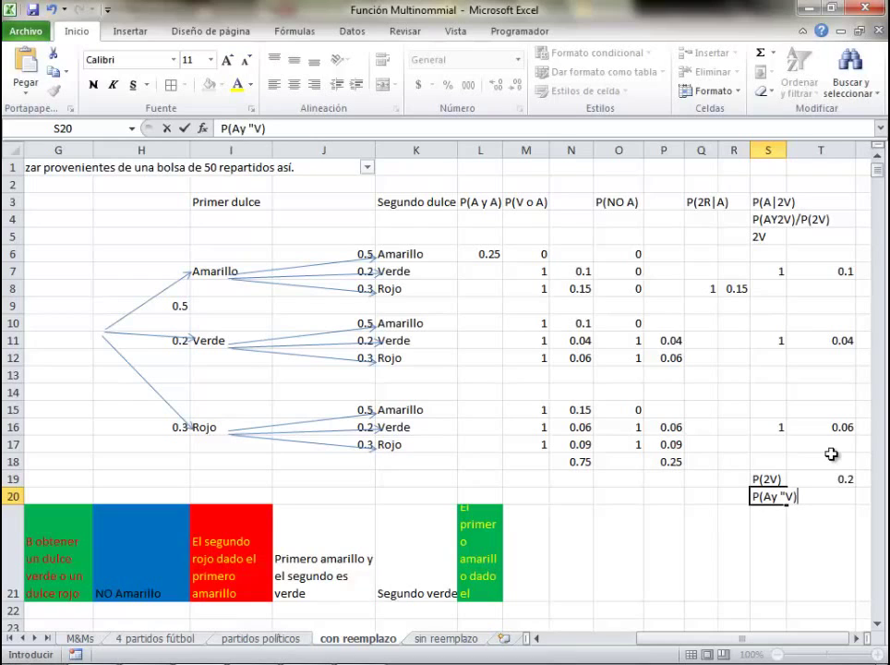
key("Return")
Calculate the probability of first yellow and second green in T20 with the formula =H9*.2
key("Up")
key("Right")
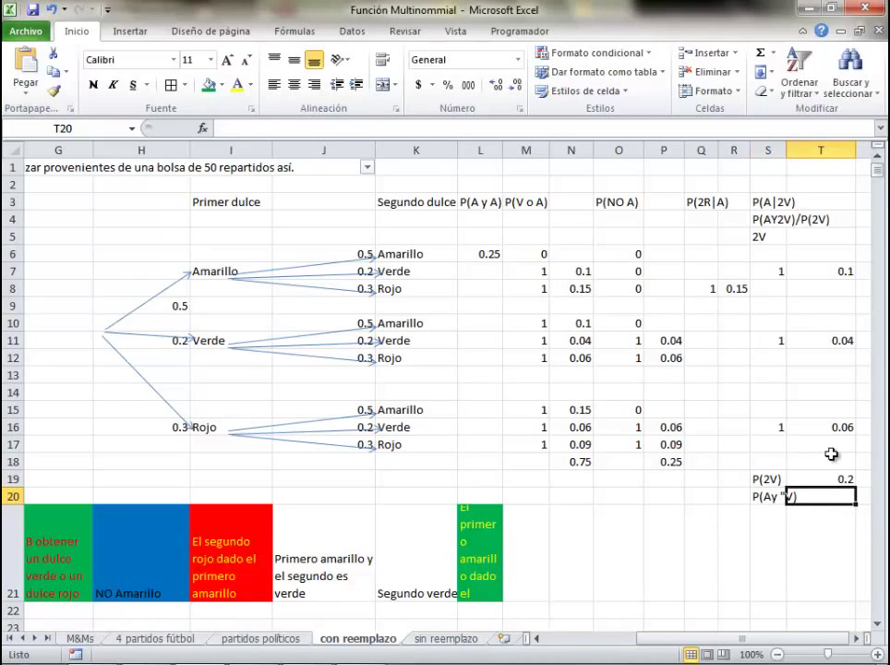
left_click(219, 272)
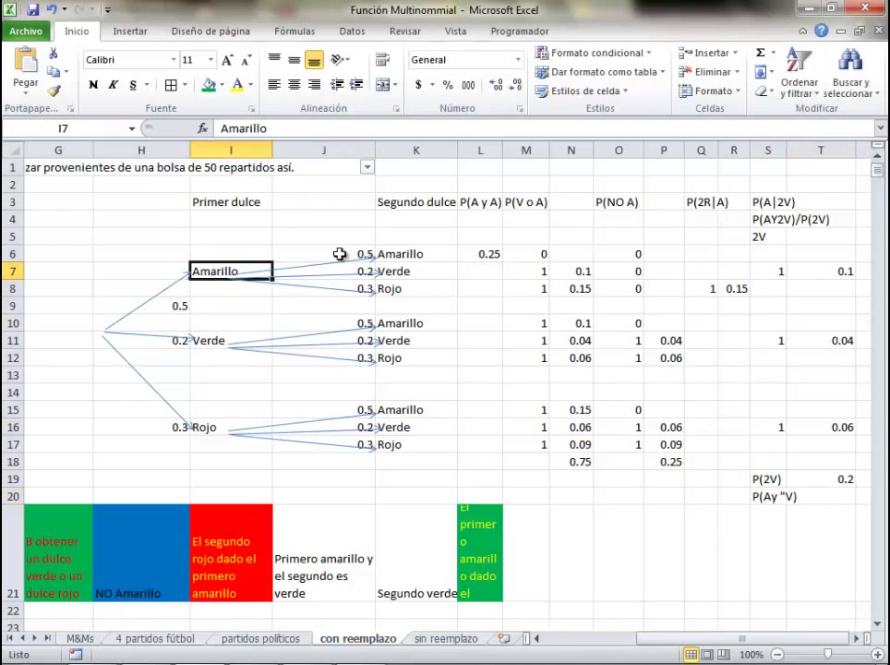
left_click(417, 272)
left_click(843, 498)
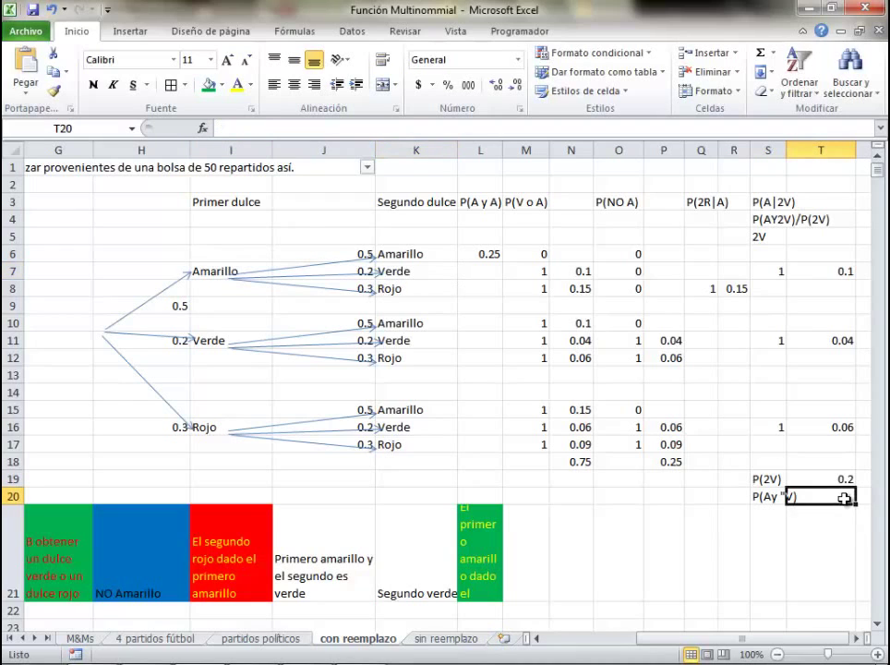
type("=")
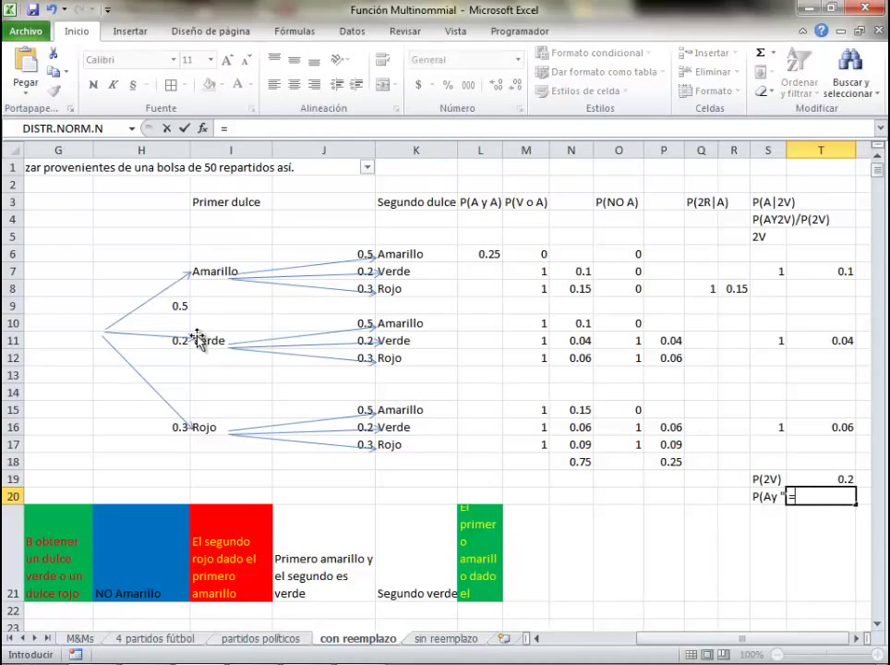
left_click(163, 307)
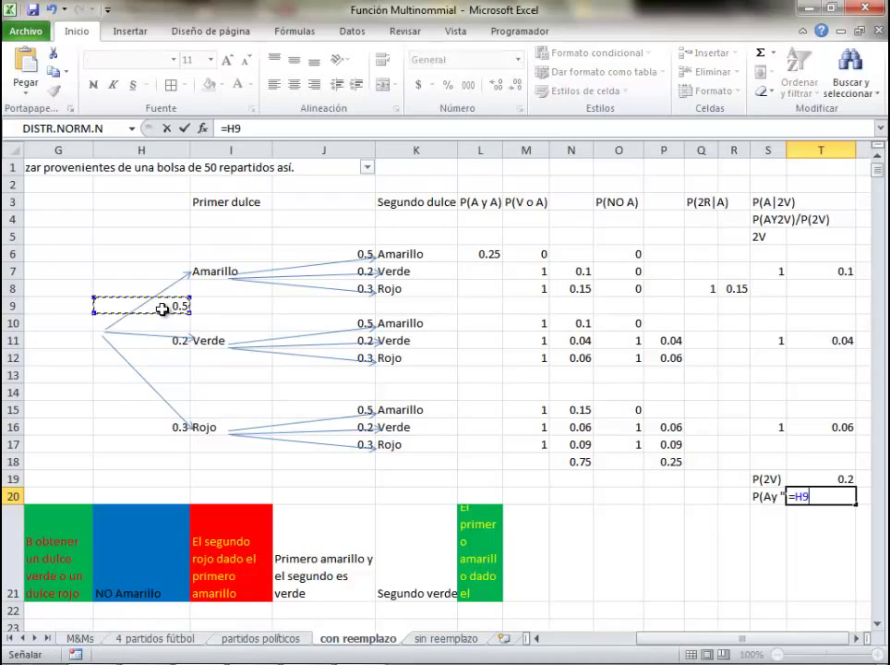
type("*")
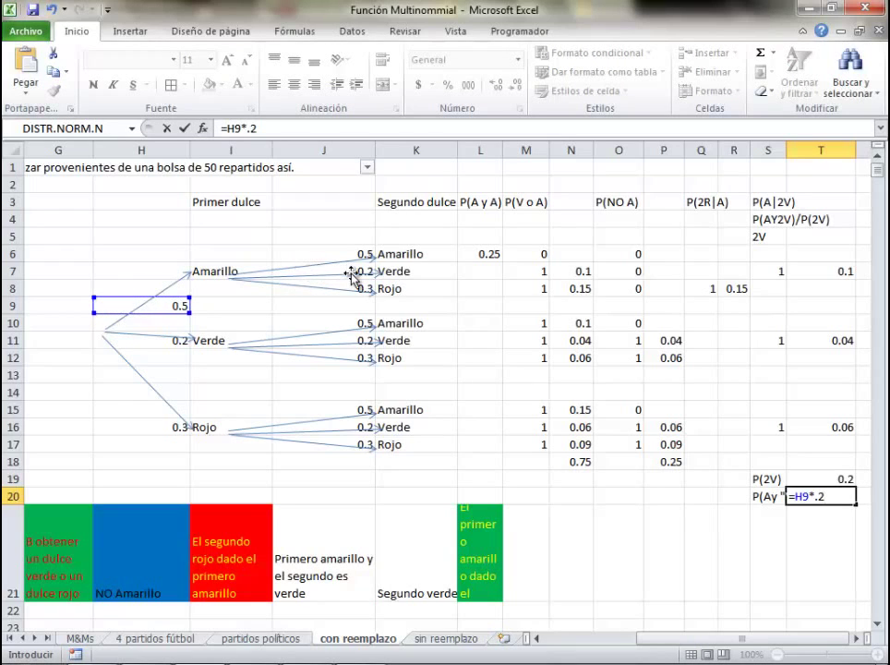
key("Return")
key("Up")
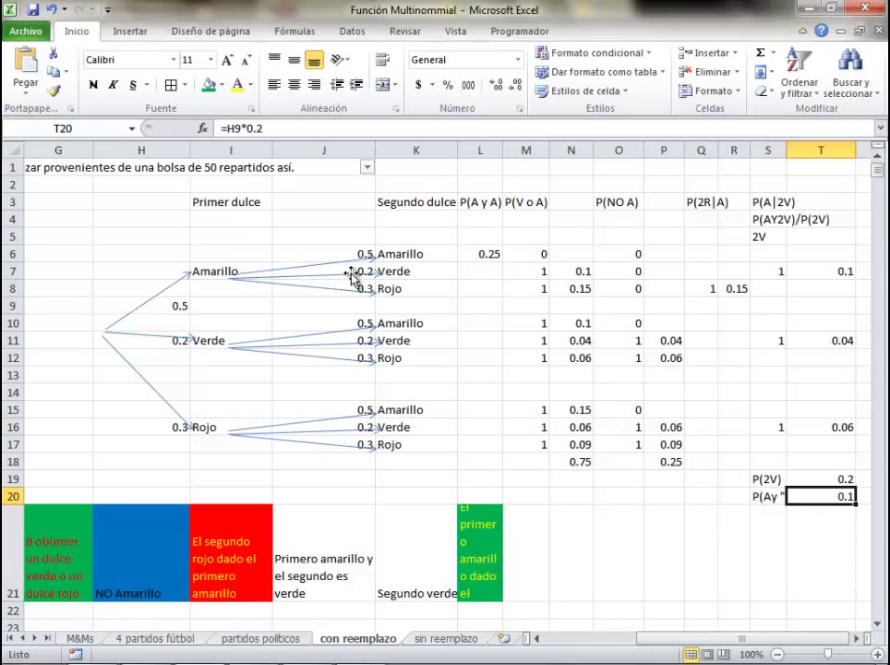
Correct the label in S20 to P(AyV) and widen column S so the label fits
key("Left")
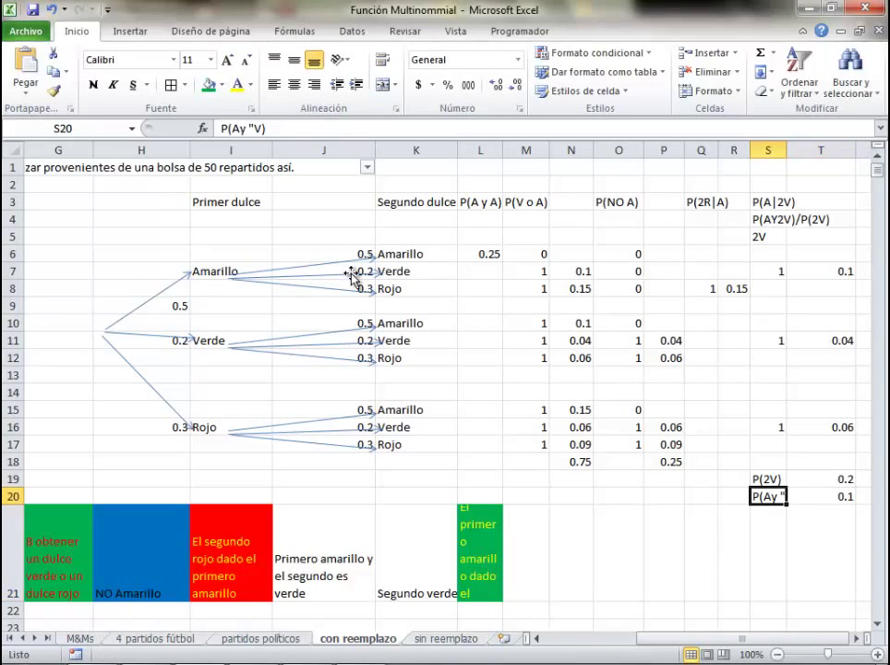
left_click(248, 128)
key("Delete")
key("Delete")
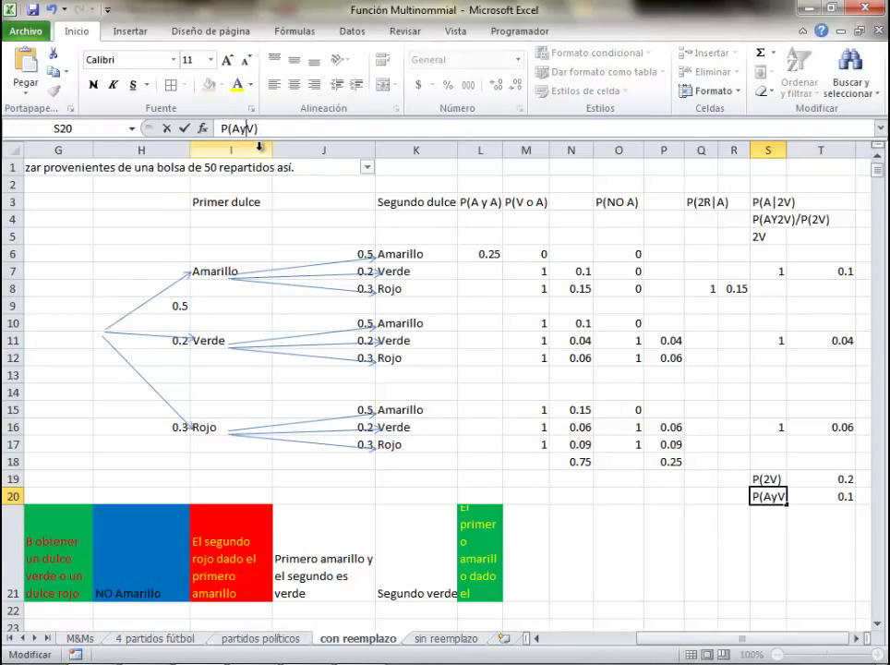
key("Return")
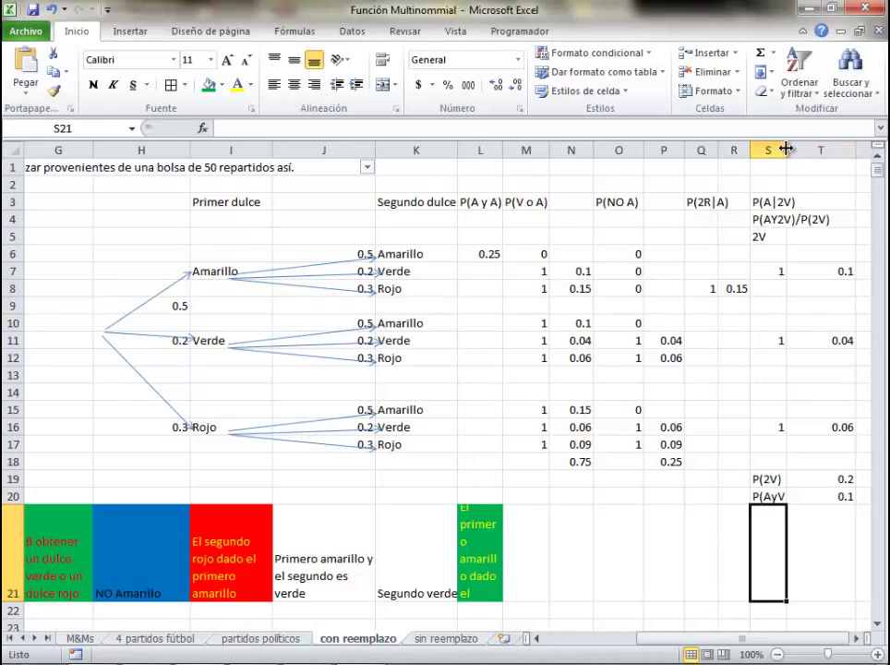
left_click_drag(789, 148, 800, 148)
Calculate the conditional probability of first yellow given second green in T21 with the formula =T20/T19
left_click(827, 538)
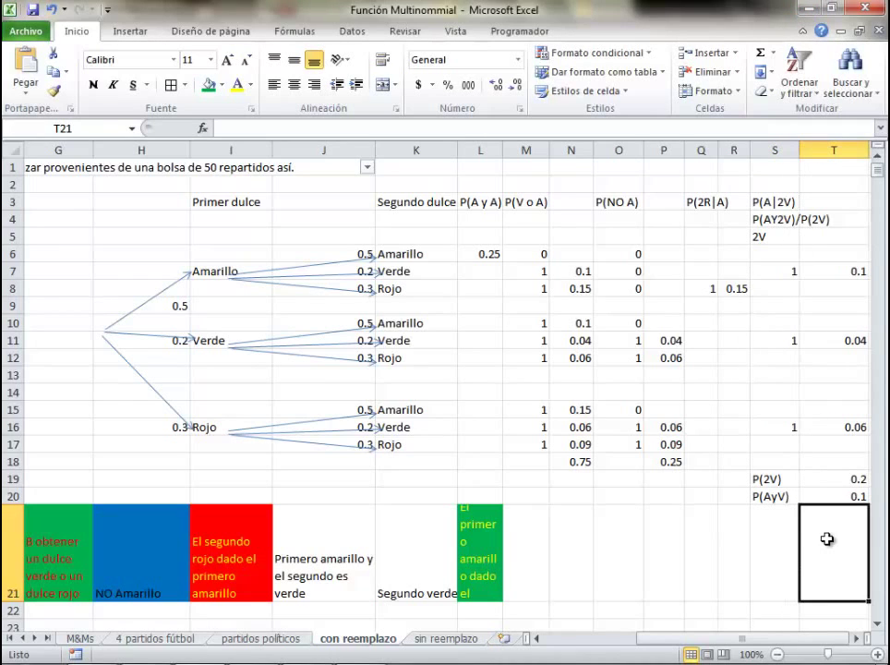
type("=")
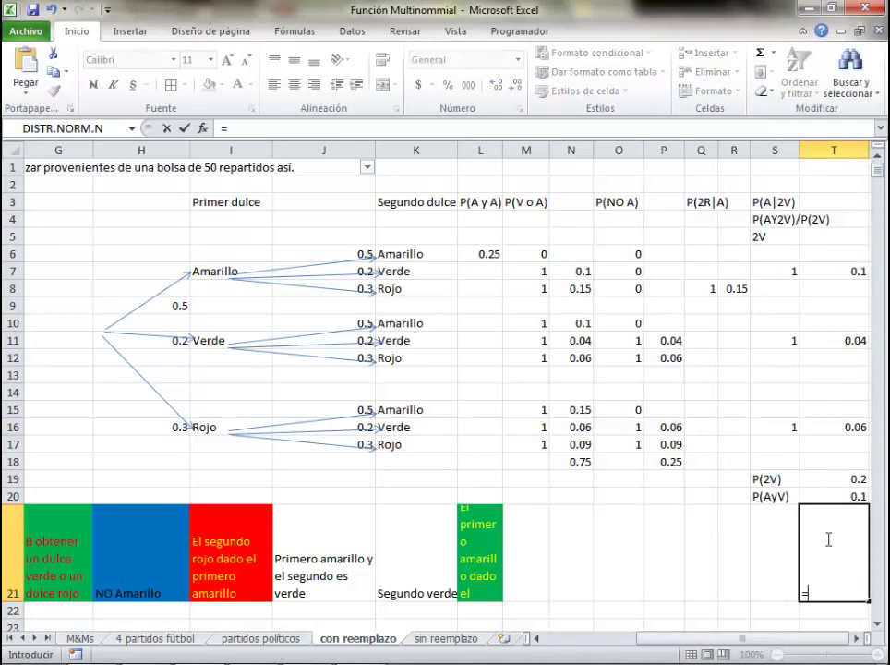
left_click(819, 496)
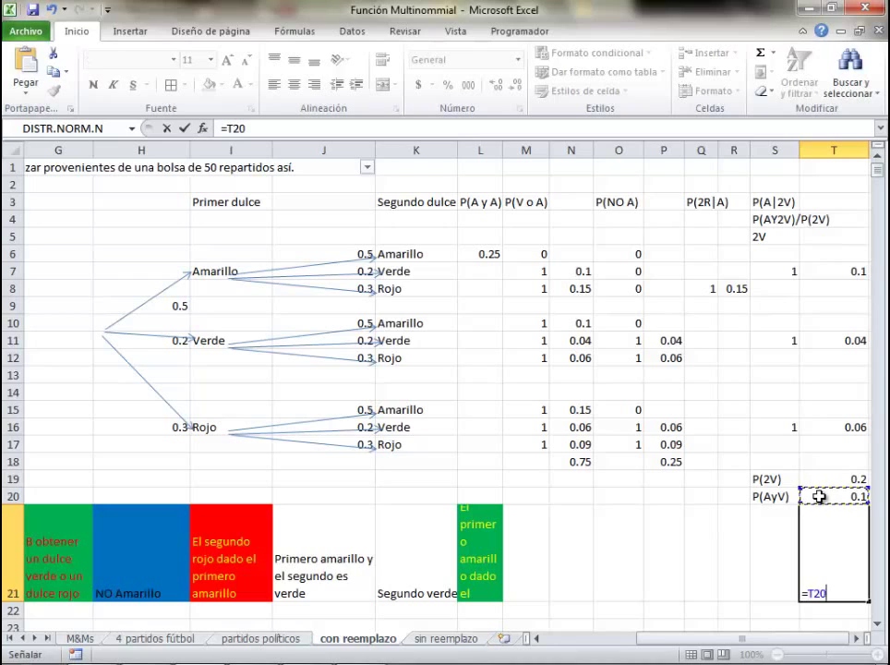
type("/")
left_click(832, 481)
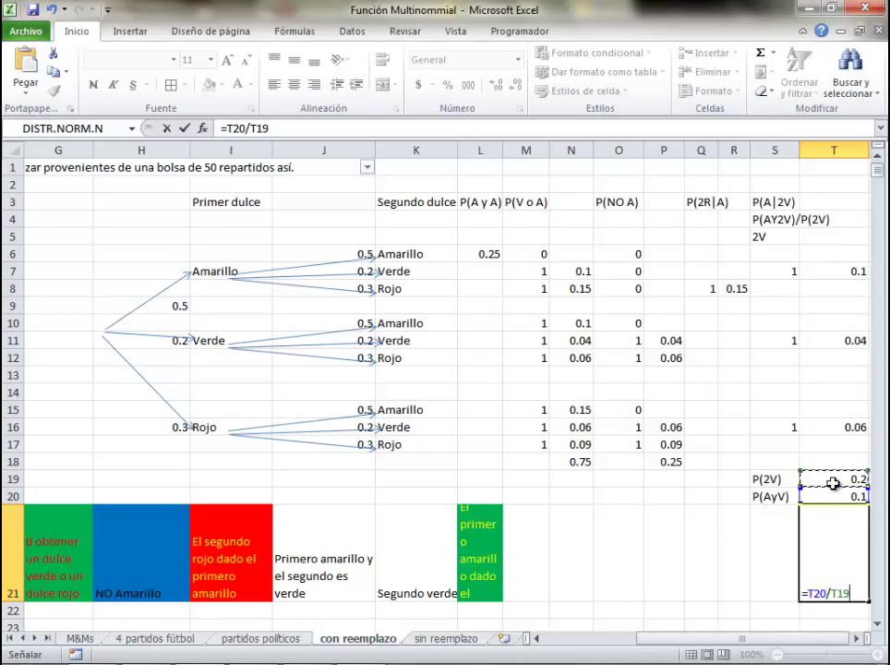
key("Return")
left_click(823, 544)
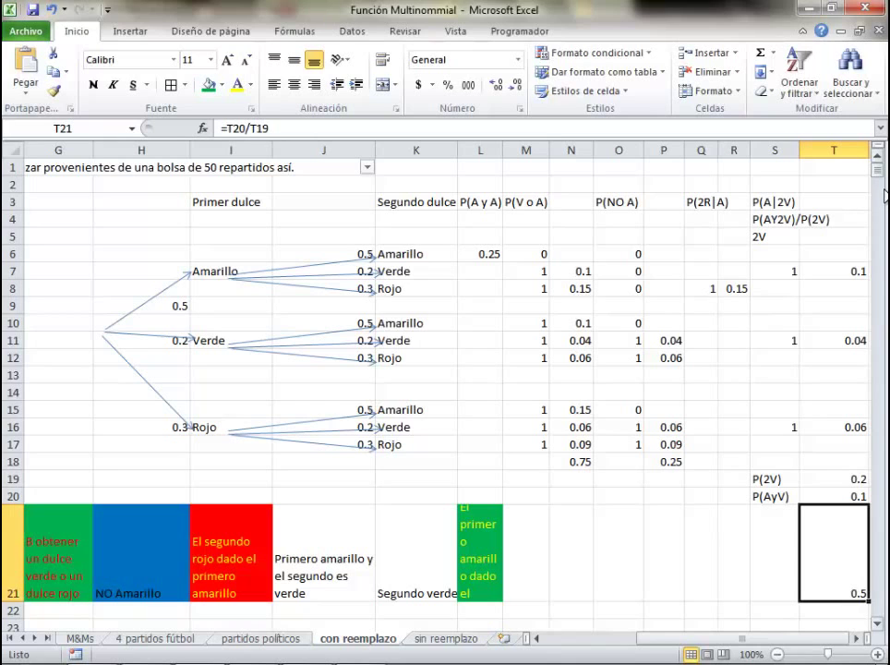
Check the matching sample-space conditional probability in M2525, below the outcome columns, for comparison with the tree-diagram result
left_click(879, 429)
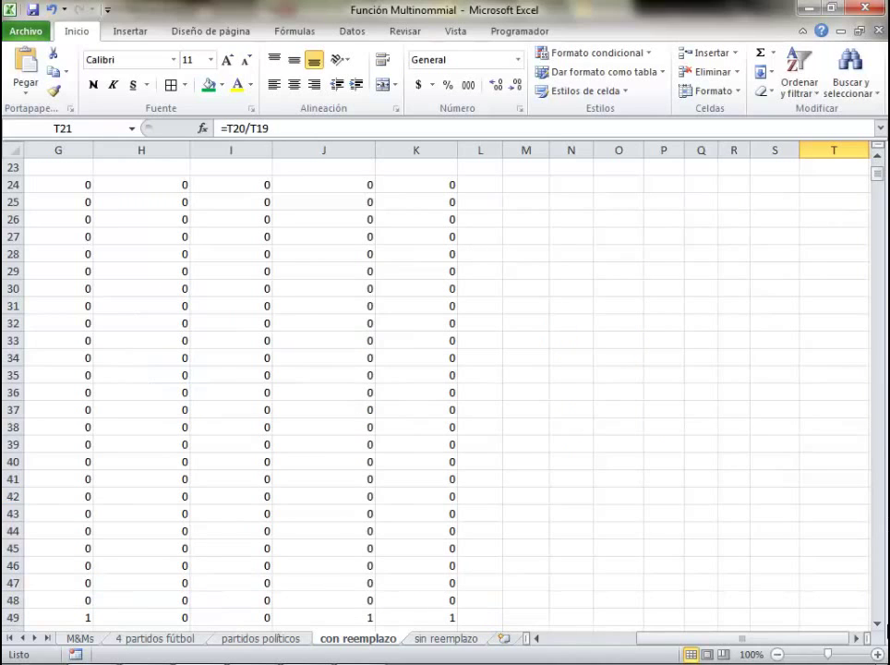
left_click(881, 550)
left_click(881, 550)
left_click_drag(877, 184, 877, 614)
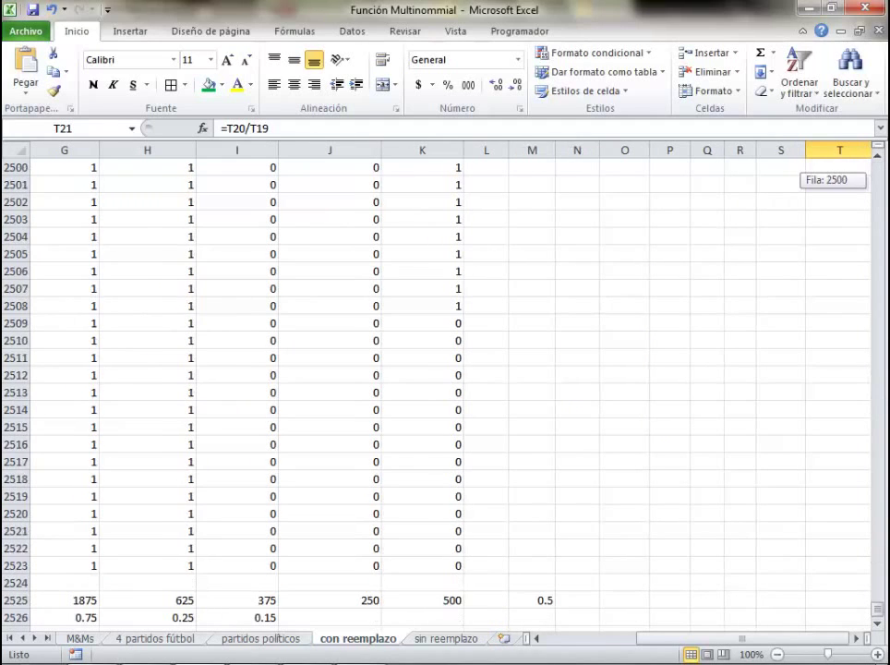
left_click(546, 602)
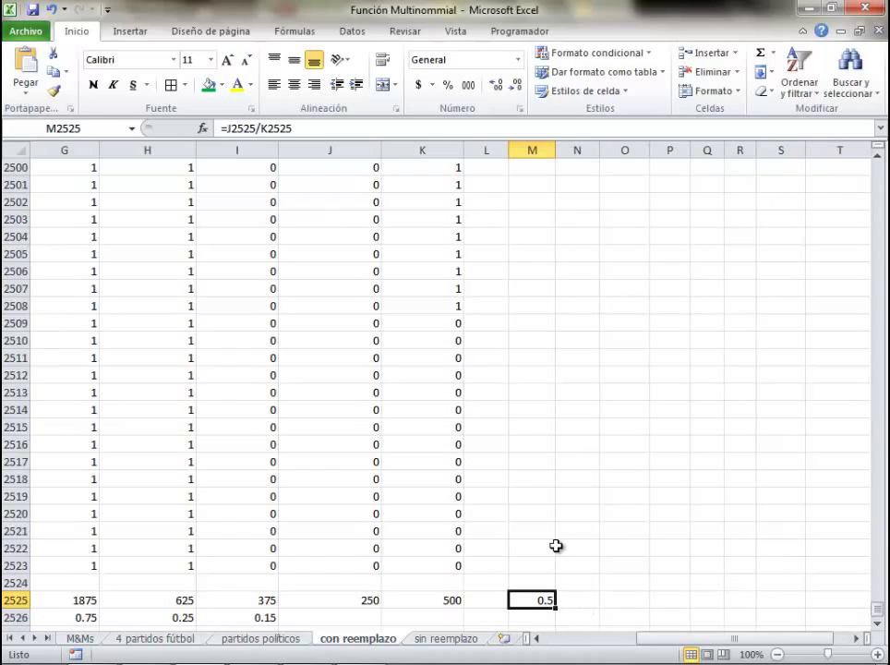